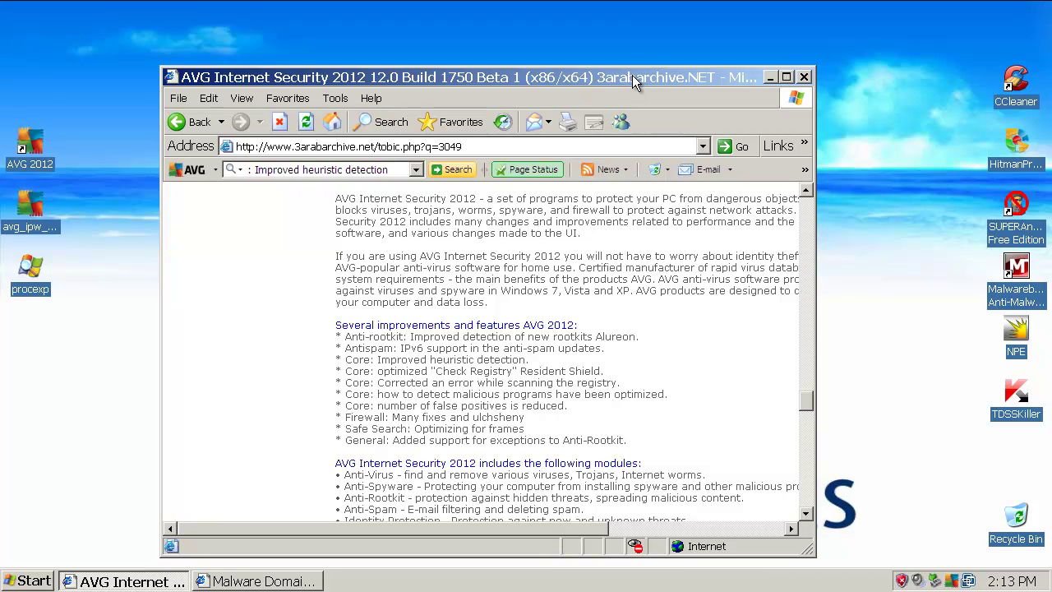
Close the browser window showing the AVG Internet Security 2012 article and refresh the desktop
drag(628, 78, 693, 54)
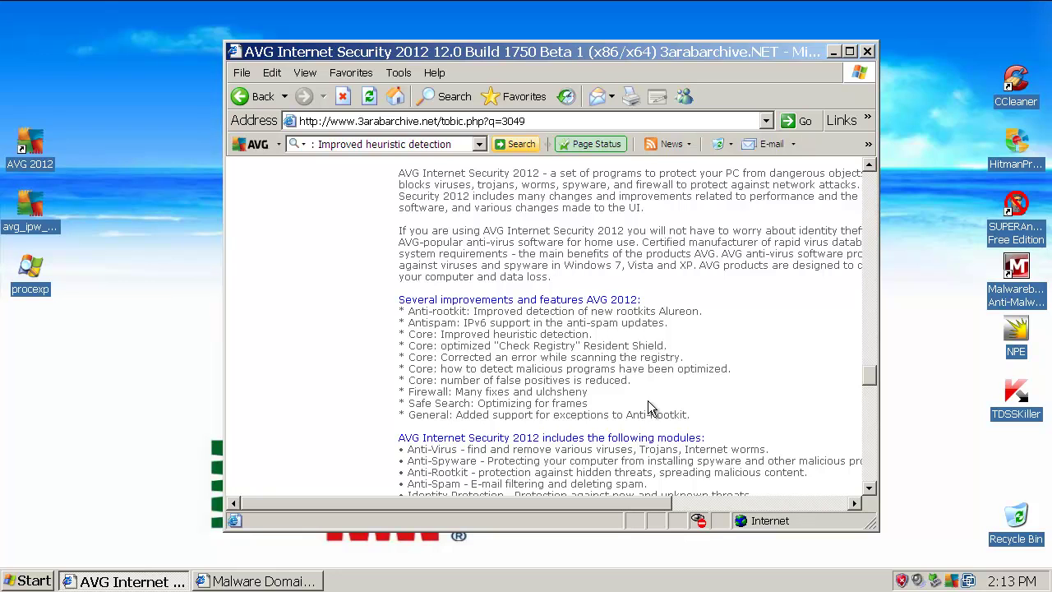
click(867, 51)
right_click(831, 200)
click(861, 224)
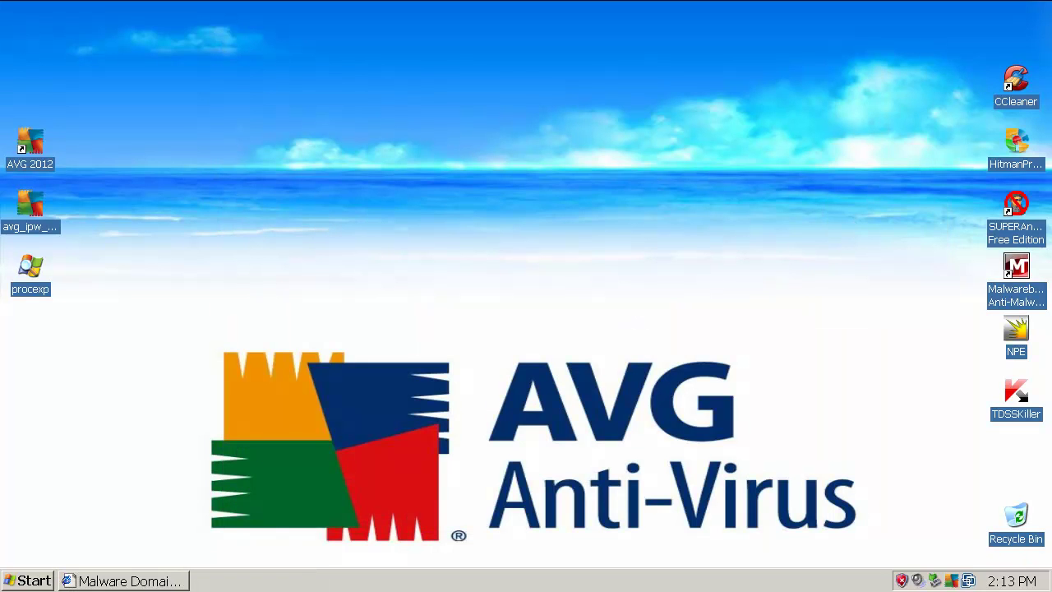
Open the AVG Internet Security 2012 overview, refresh the desktop behind it and restore the AVG window
double_click(954, 580)
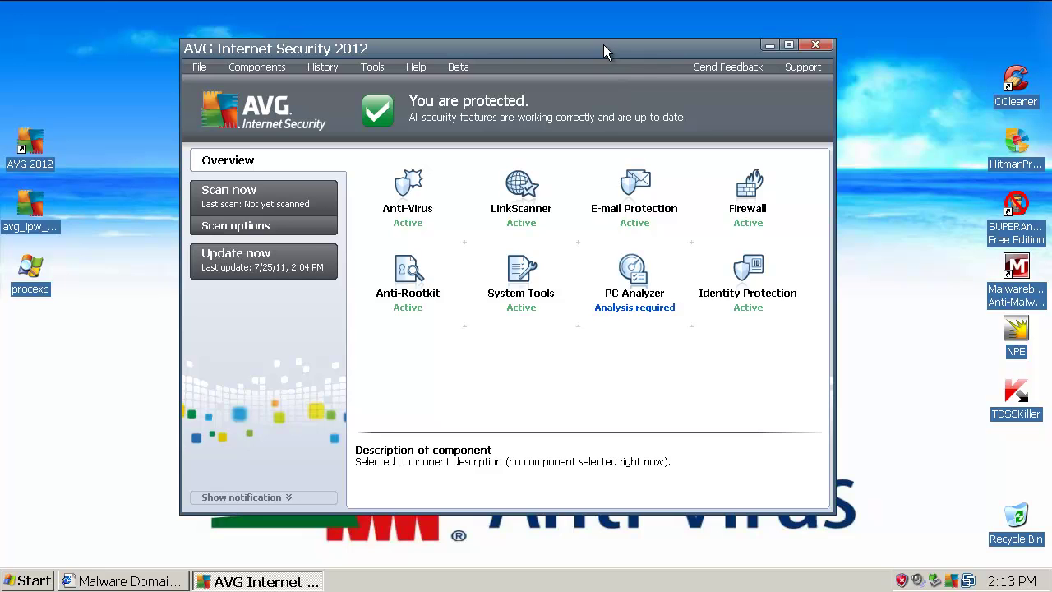
drag(598, 45, 653, 54)
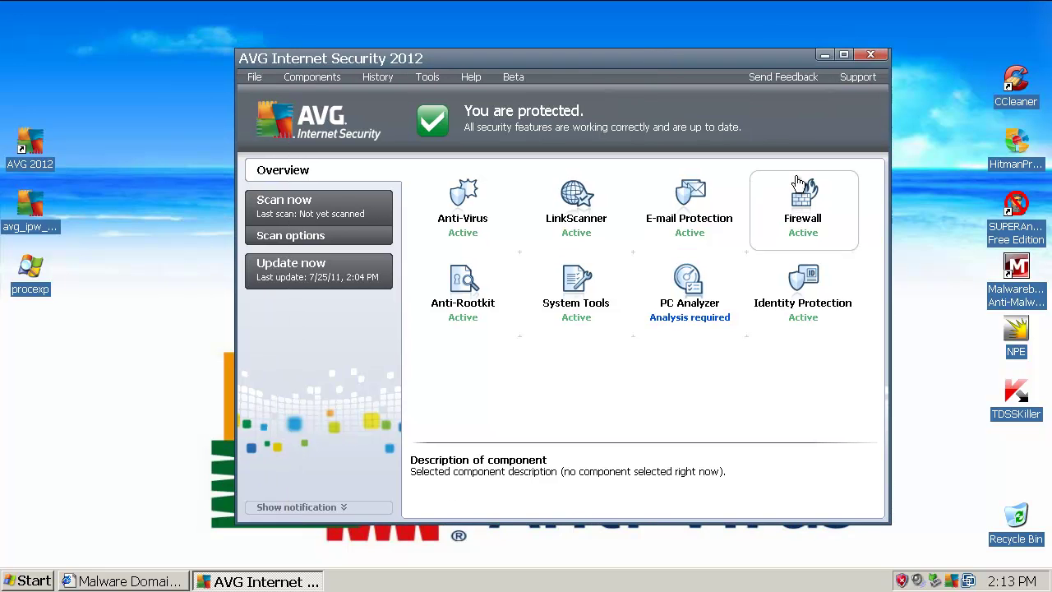
click(824, 55)
right_click(503, 312)
click(544, 335)
click(257, 582)
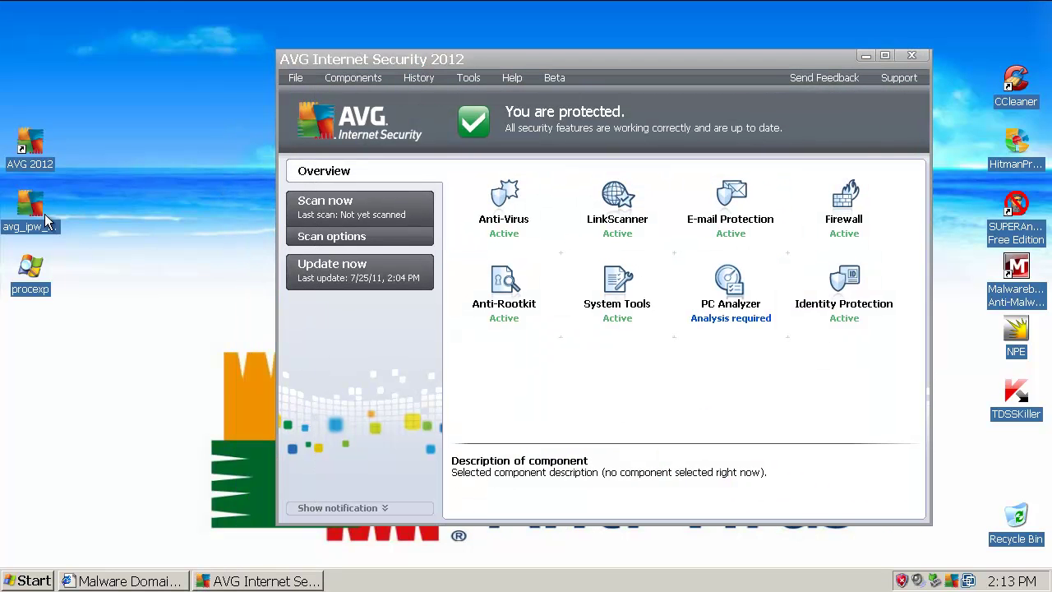
mouse_move(36, 209)
right_click(137, 169)
click(171, 189)
right_click(136, 134)
click(170, 160)
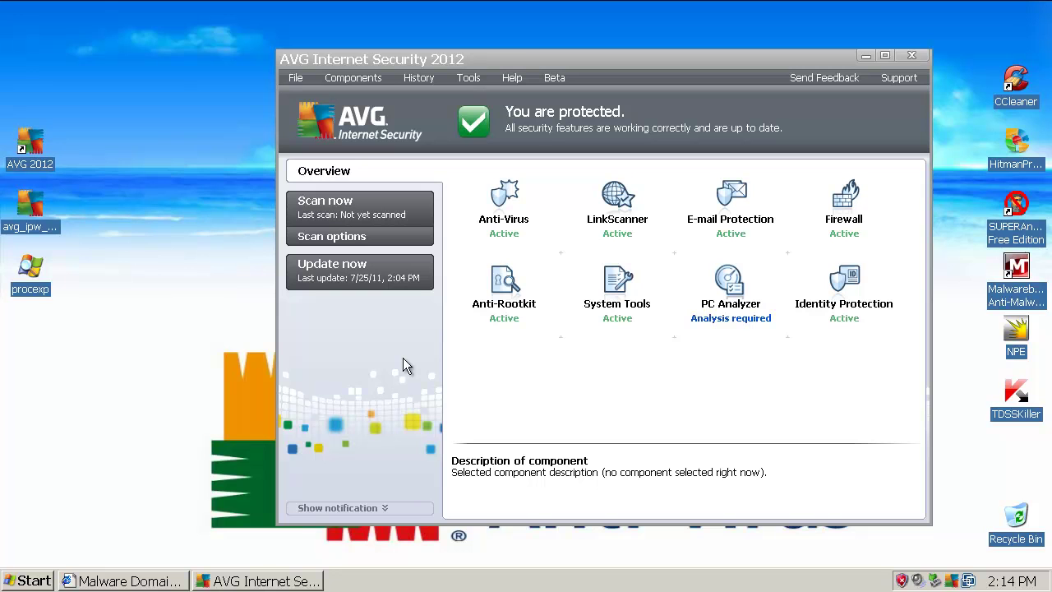
Launch Process Explorer from the desktop, close the AVG window and bring Process Explorer into view
double_click(43, 269)
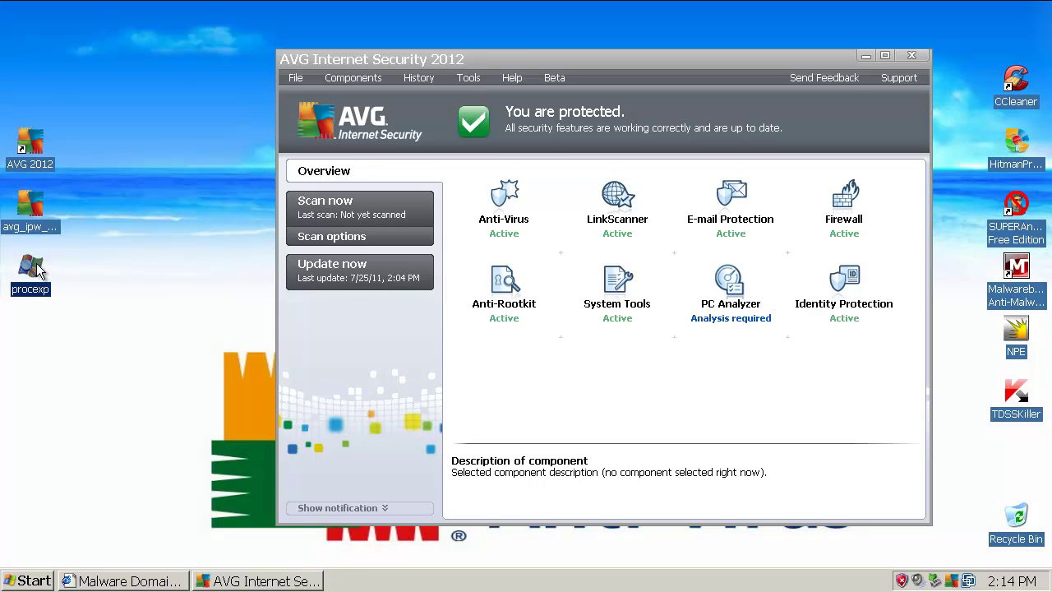
right_click(277, 579)
click(329, 571)
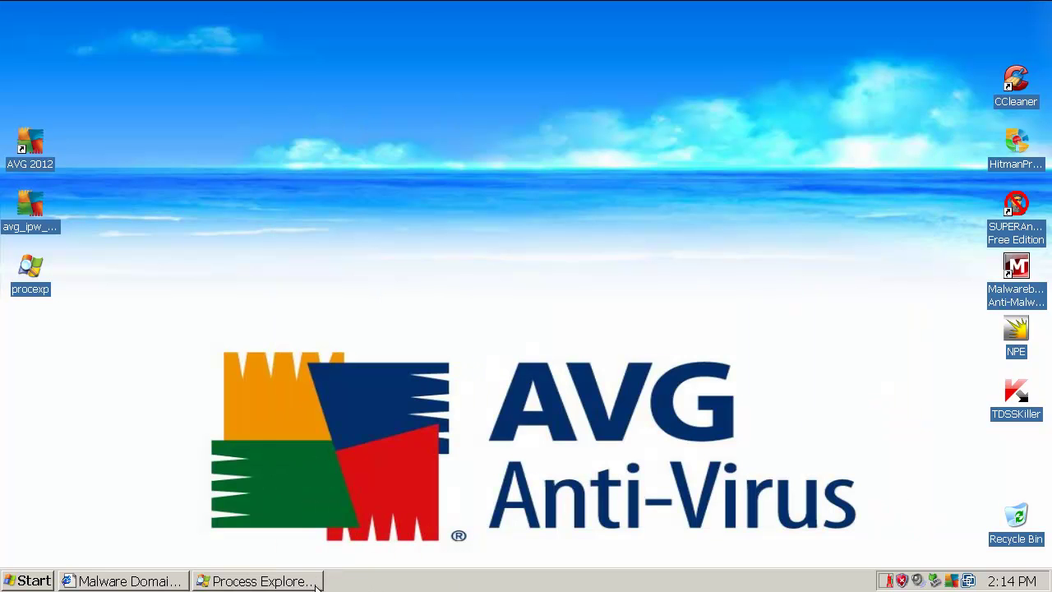
click(277, 580)
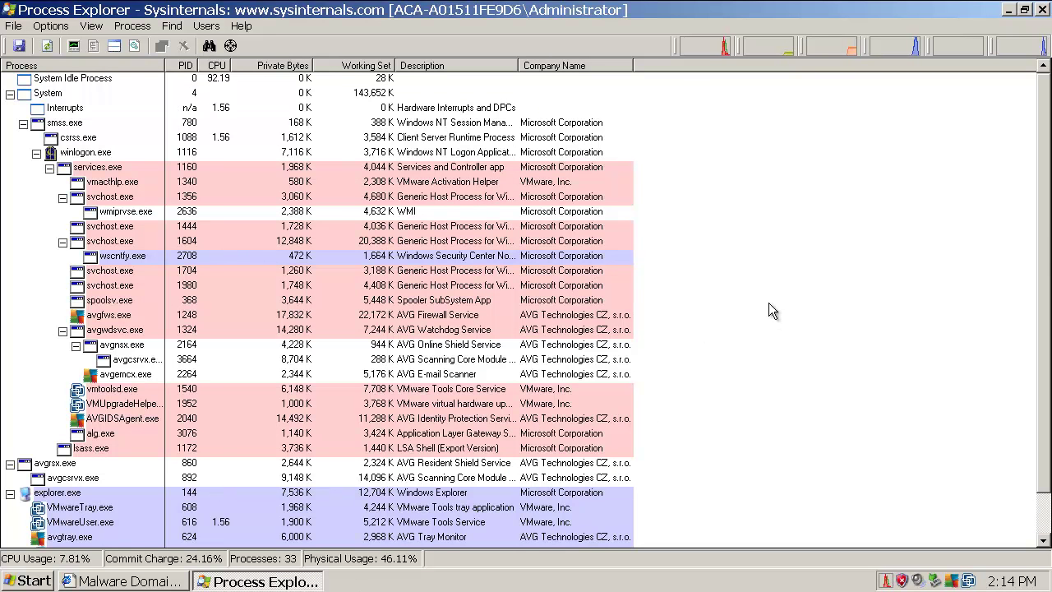
Look through the running processes by company name down to the end of the list
scroll(625, 411, down, 1)
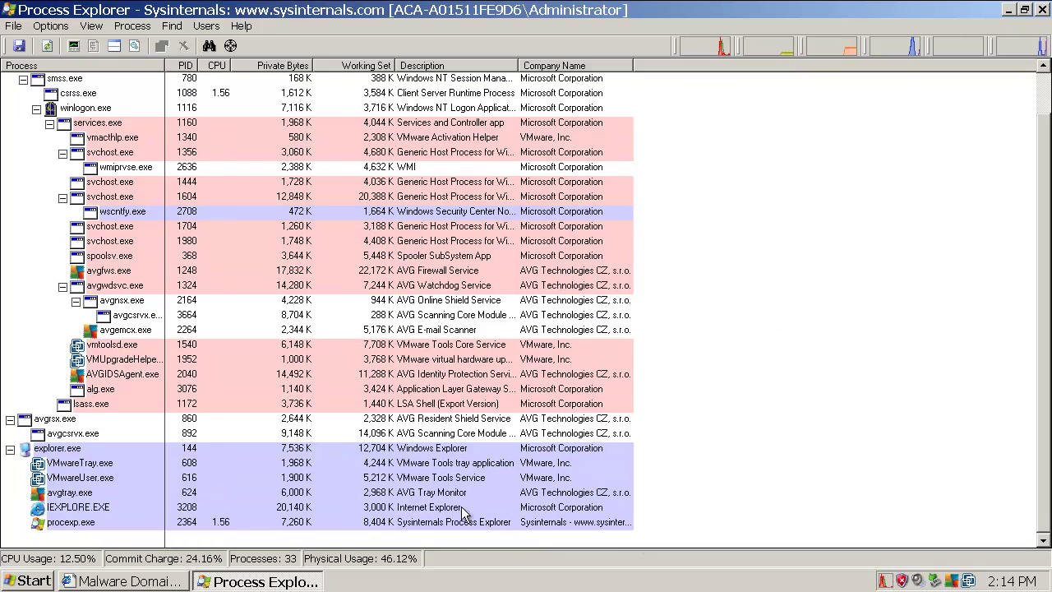
click(587, 497)
click(564, 435)
click(548, 419)
click(548, 362)
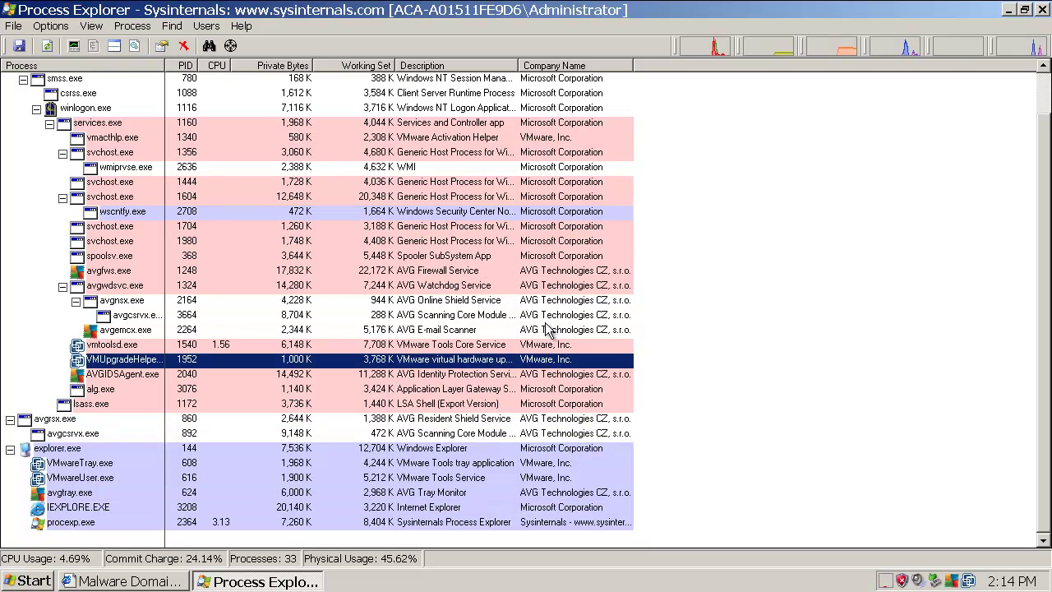
click(547, 316)
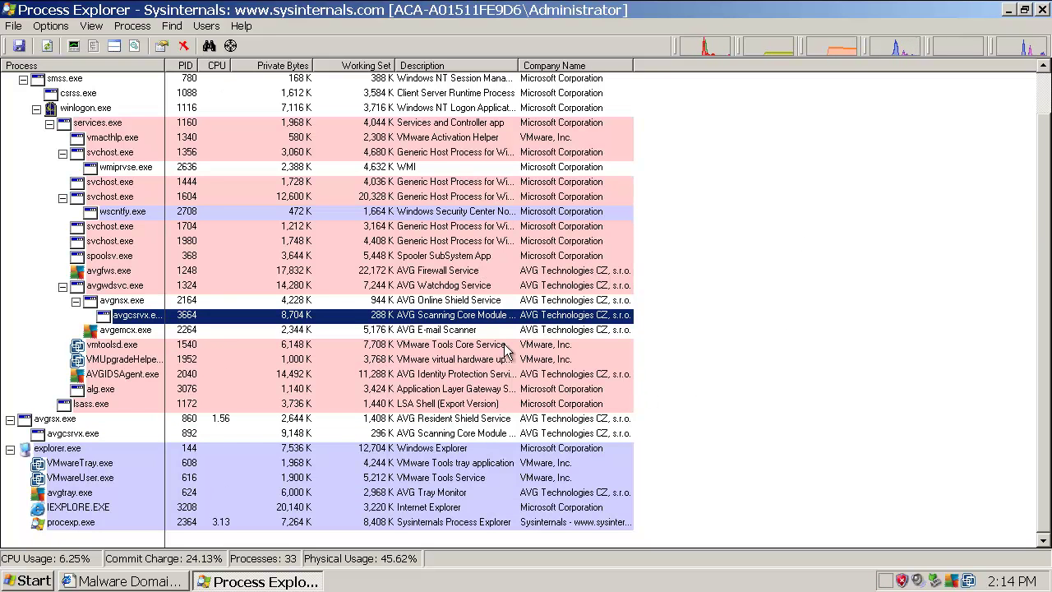
Examine the AVG processes one by one, including the firewall, watchdog, e-mail scanner, identity protection, resident shield and tray monitor
click(375, 271)
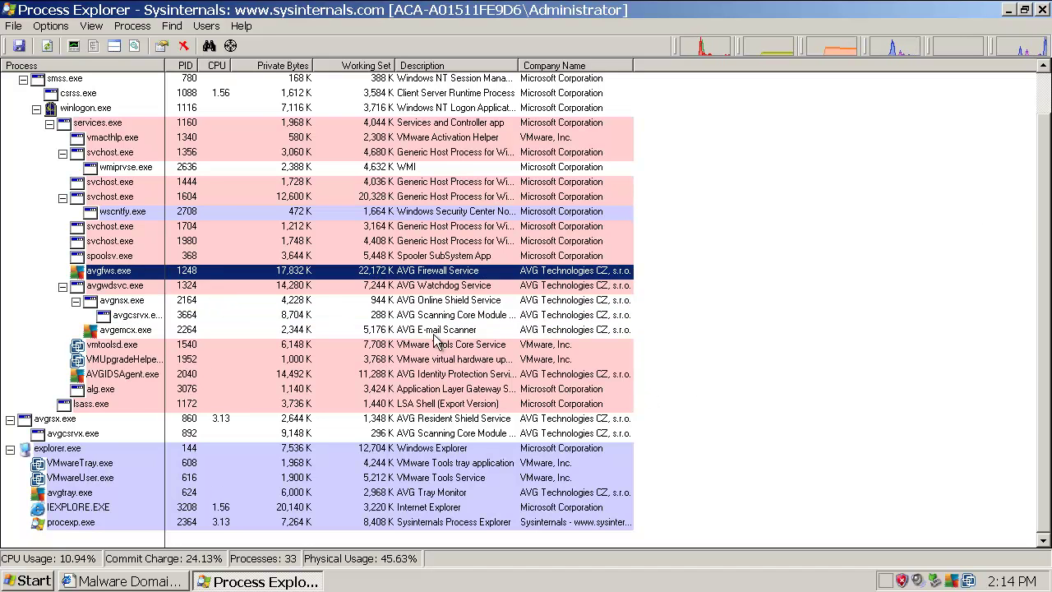
click(388, 288)
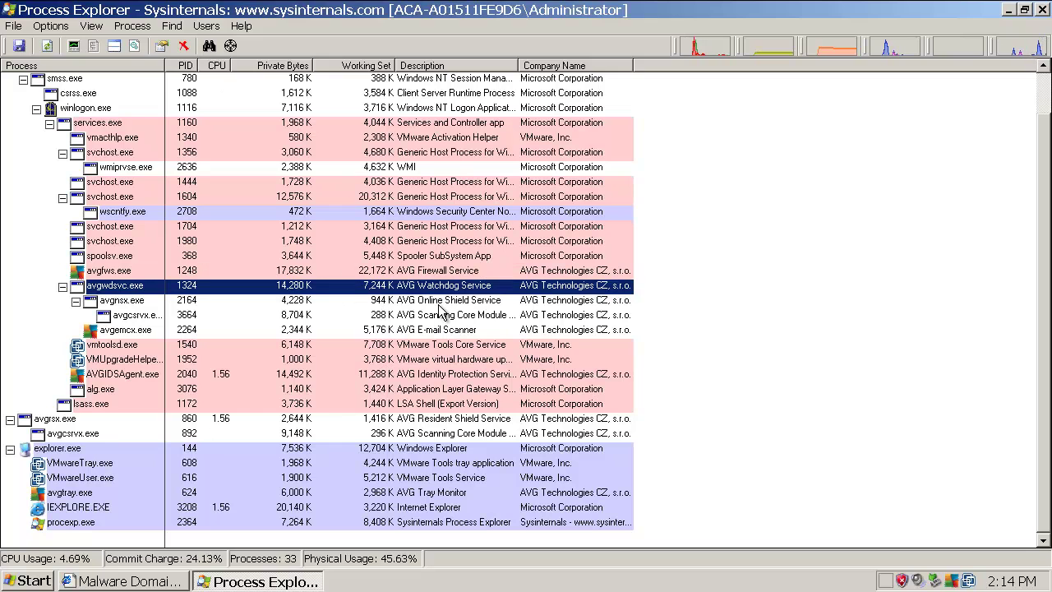
click(378, 301)
click(413, 317)
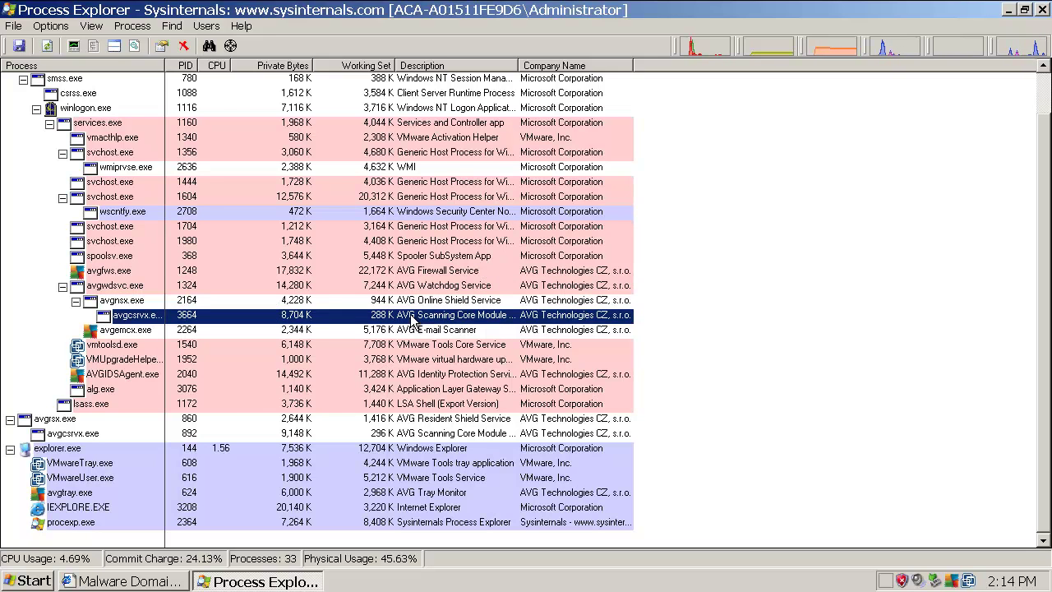
click(404, 330)
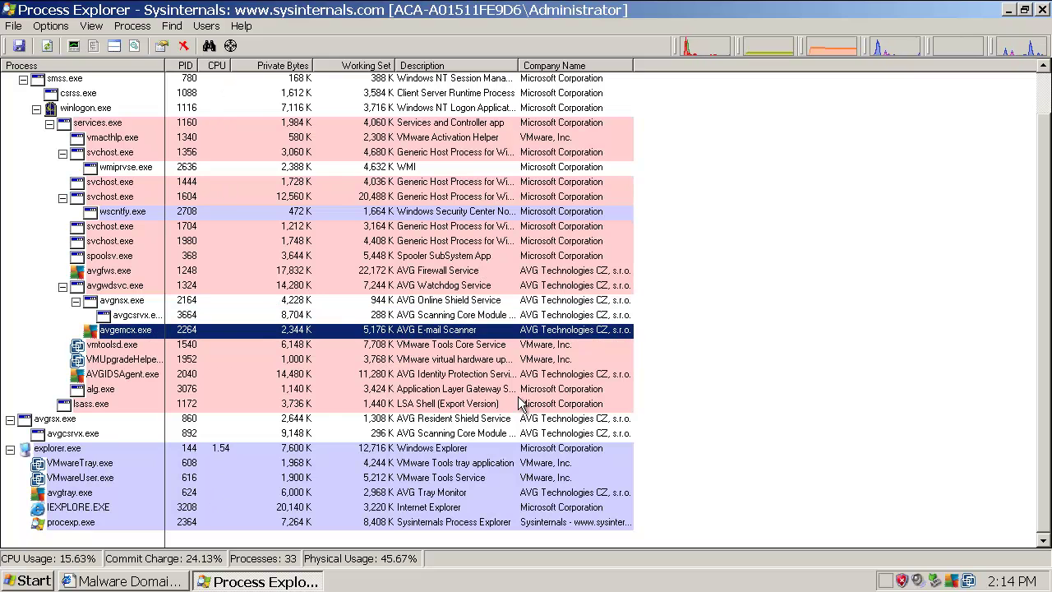
click(475, 376)
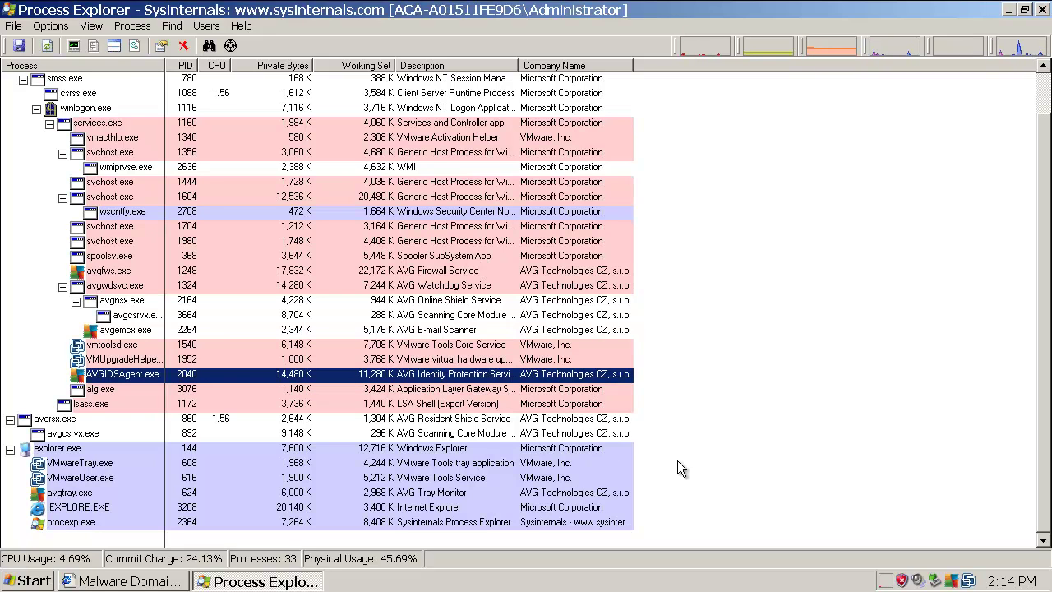
click(423, 421)
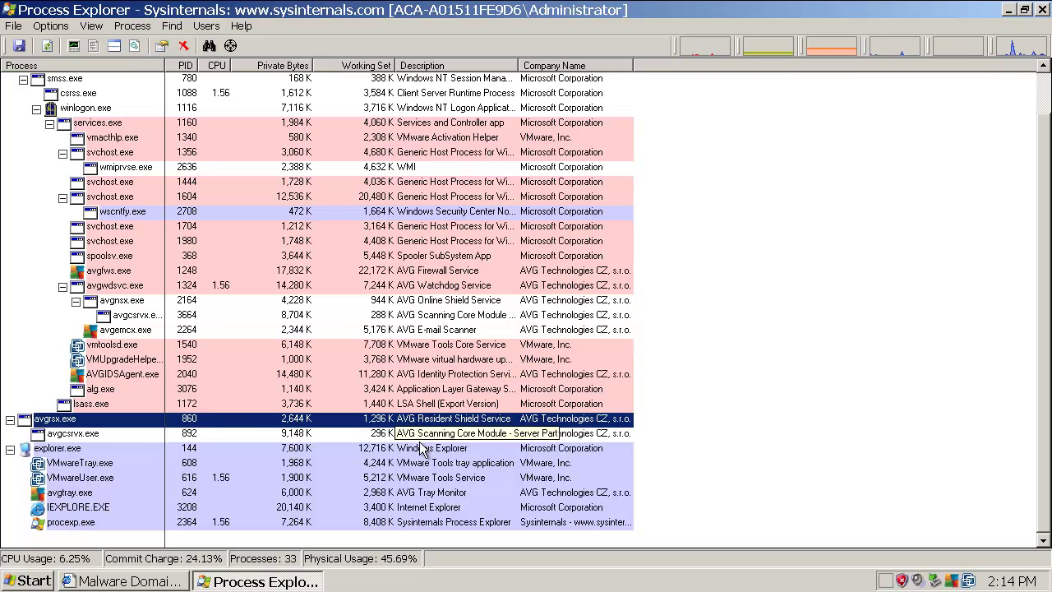
click(421, 436)
click(385, 493)
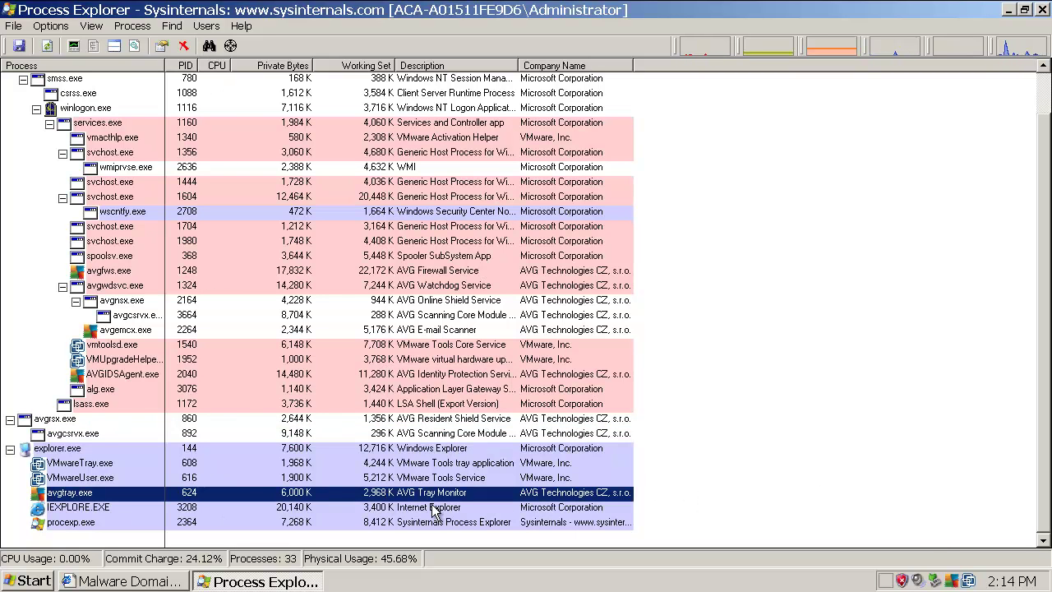
click(447, 392)
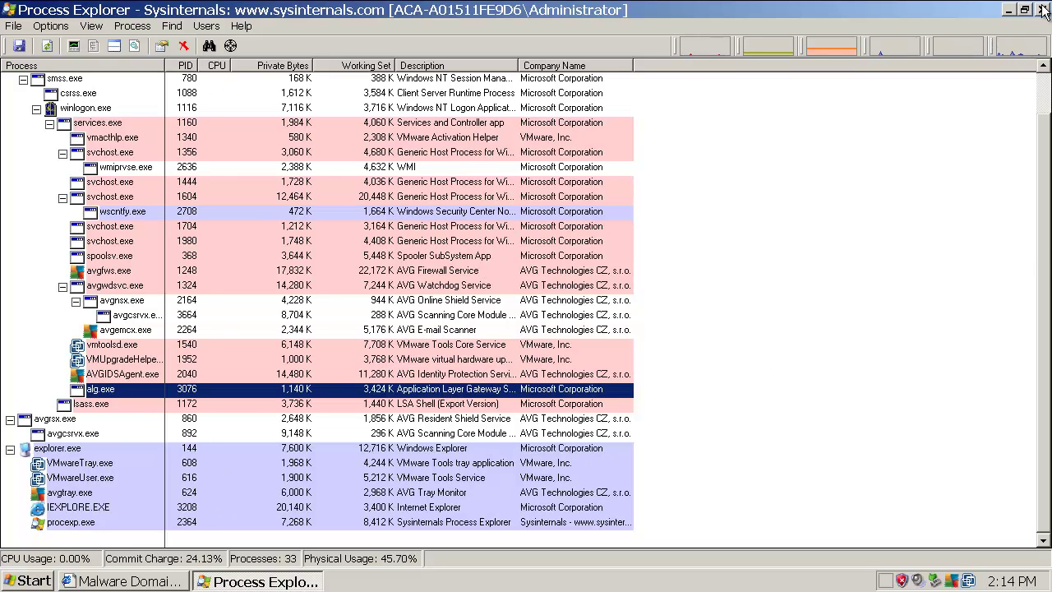
Minimize Process Explorer and refresh the desktop
click(1008, 10)
right_click(634, 197)
click(677, 222)
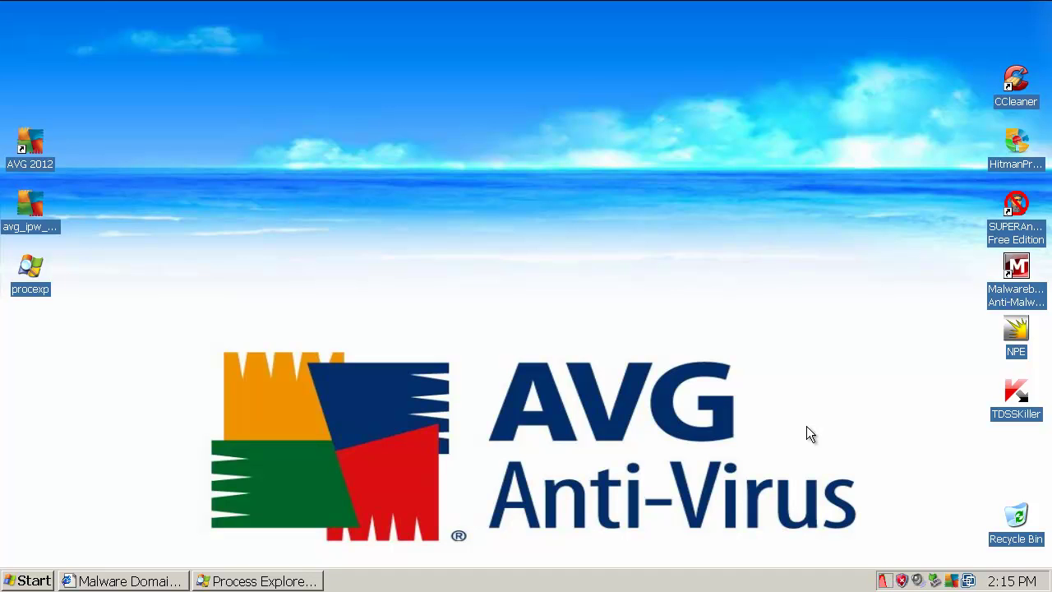
right_click(773, 306)
click(802, 330)
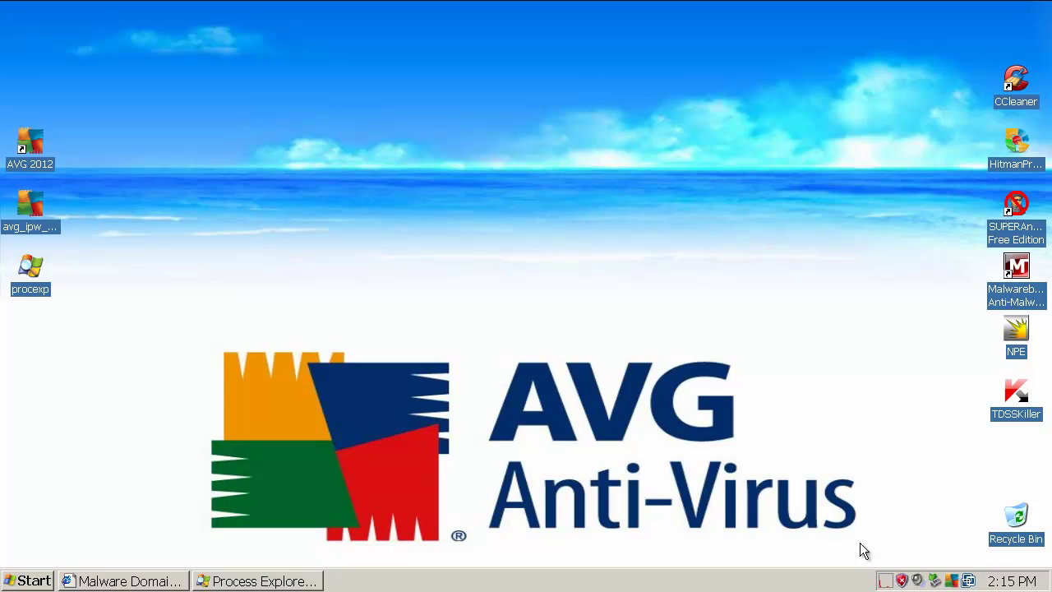
Reopen AVG Internet Security 2012, update it and dismiss the update notification
double_click(959, 582)
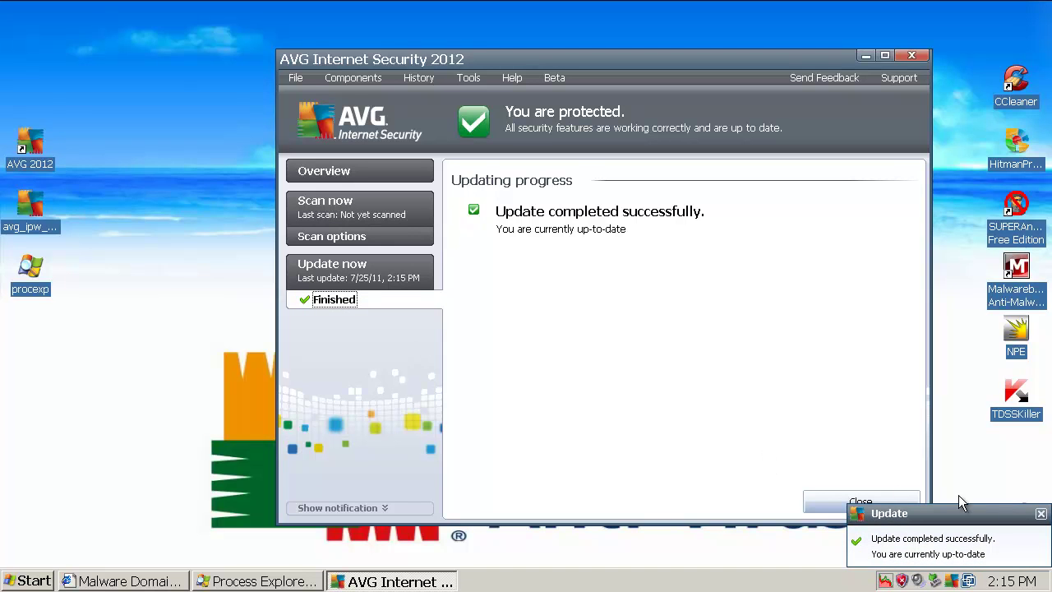
click(1041, 513)
Open the advanced AVG settings and show the Resident Shield page
click(463, 82)
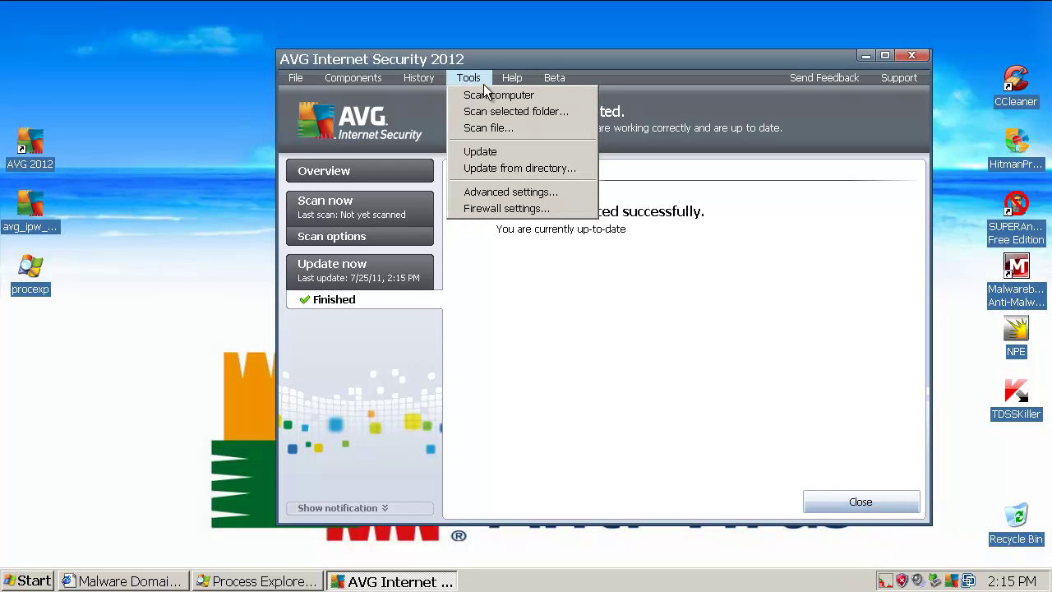
mouse_move(321, 78)
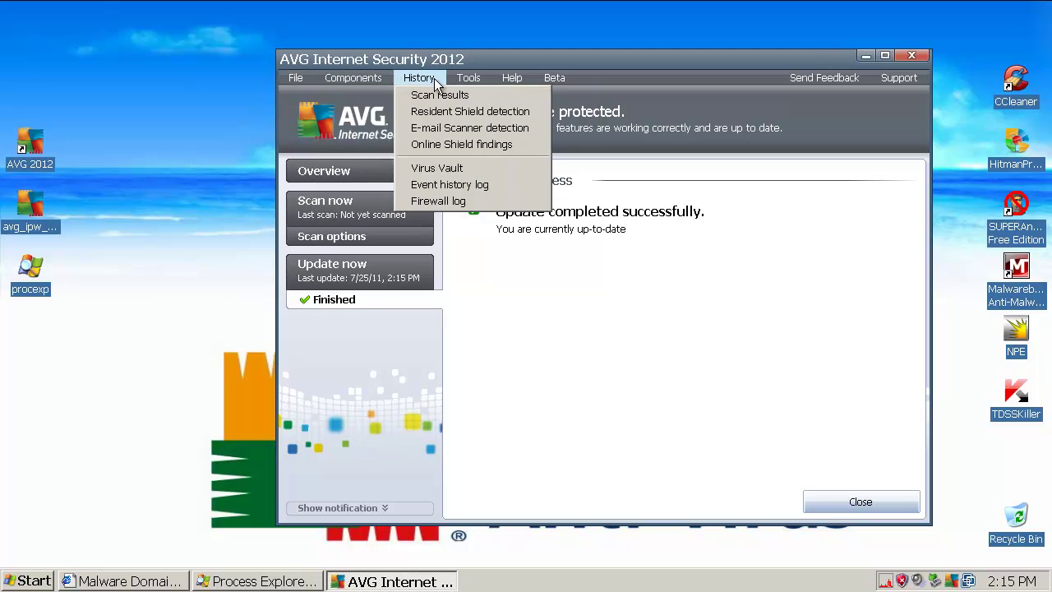
mouse_move(470, 83)
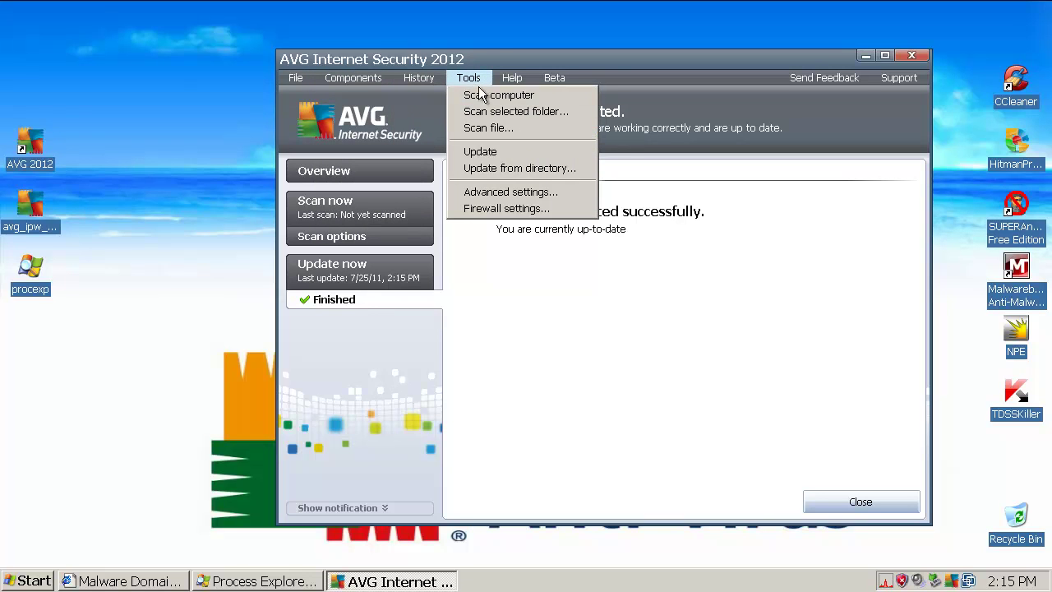
click(493, 210)
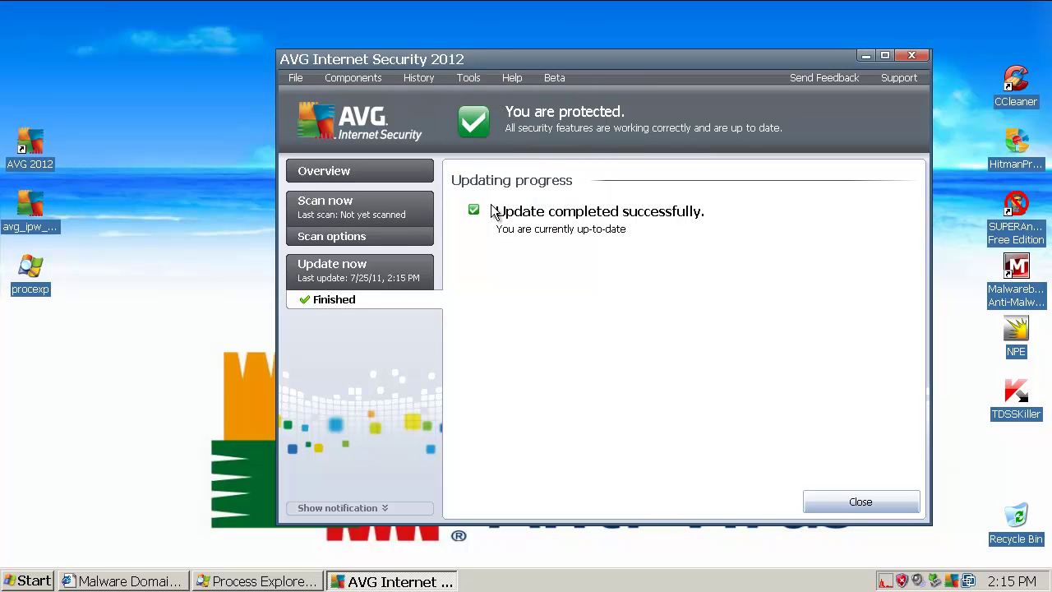
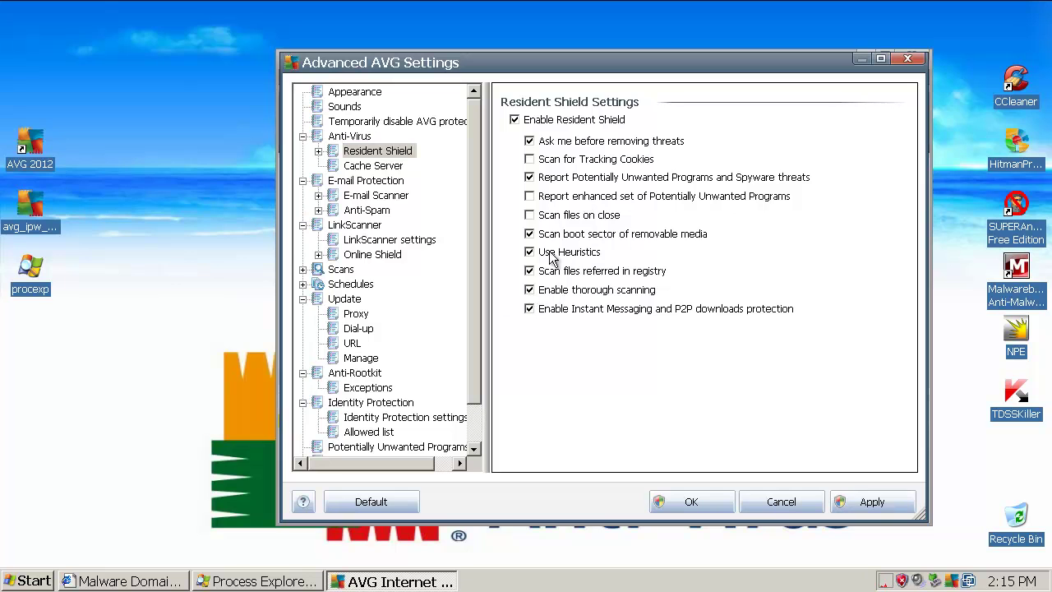
Review the Cache Server, E-mail Scanner, LinkScanner and Online Shield settings
click(361, 167)
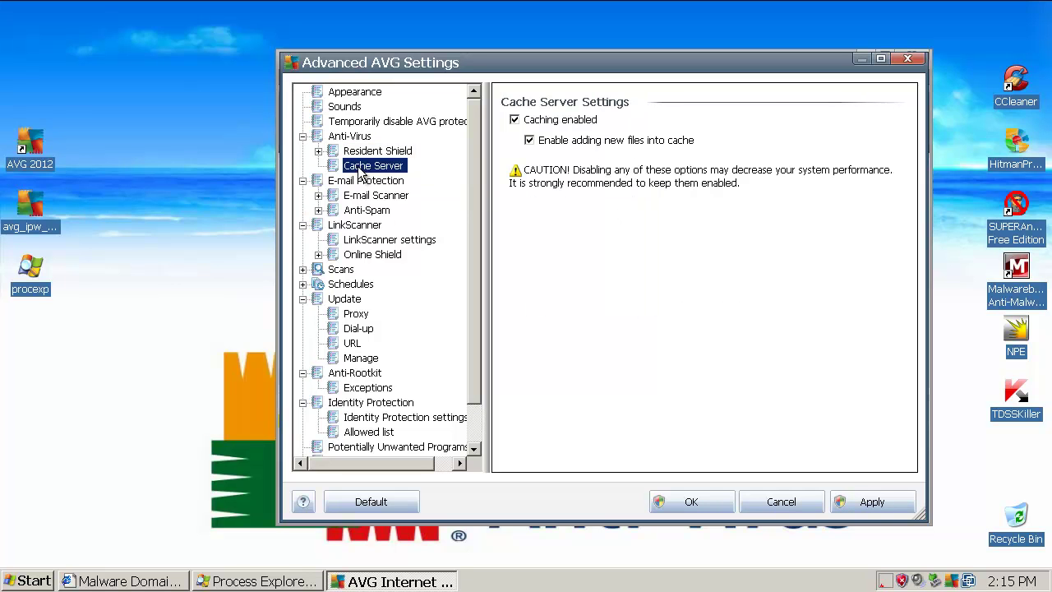
click(367, 198)
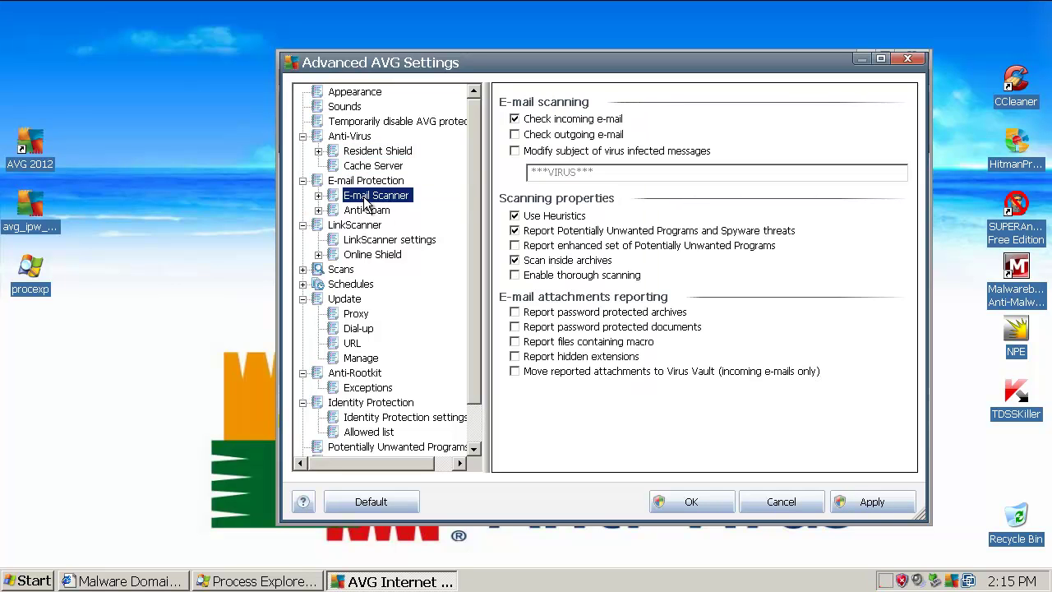
click(375, 241)
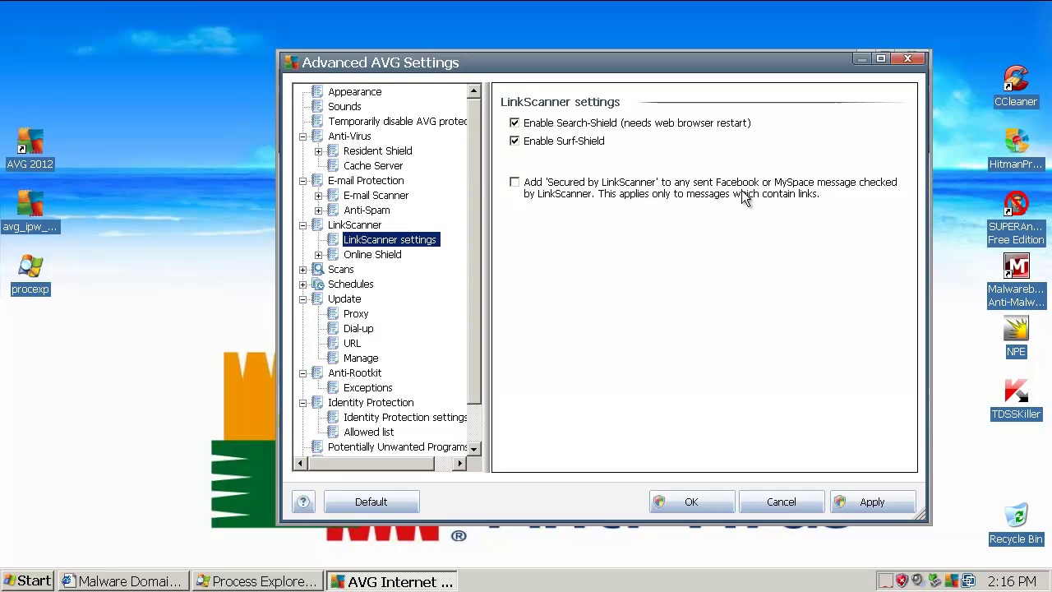
click(372, 254)
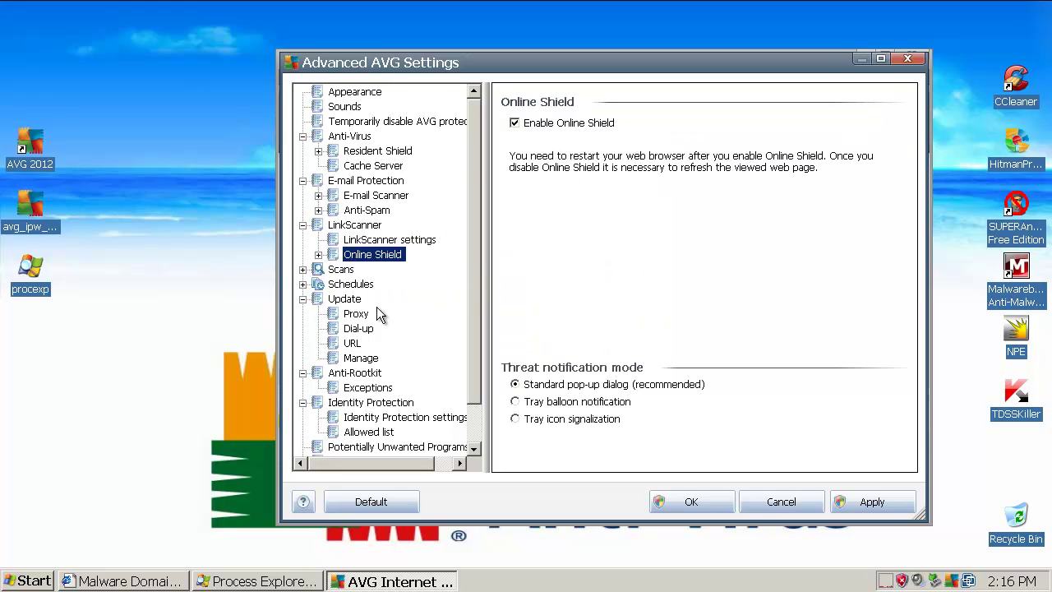
Review the whole computer scan settings and the Schedules page
click(340, 270)
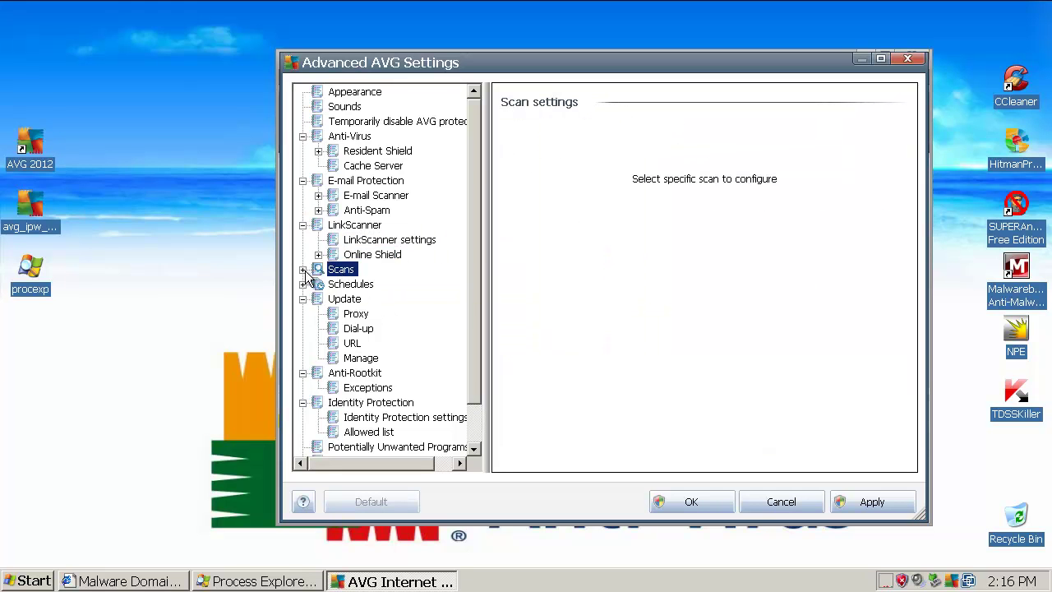
click(303, 270)
click(374, 285)
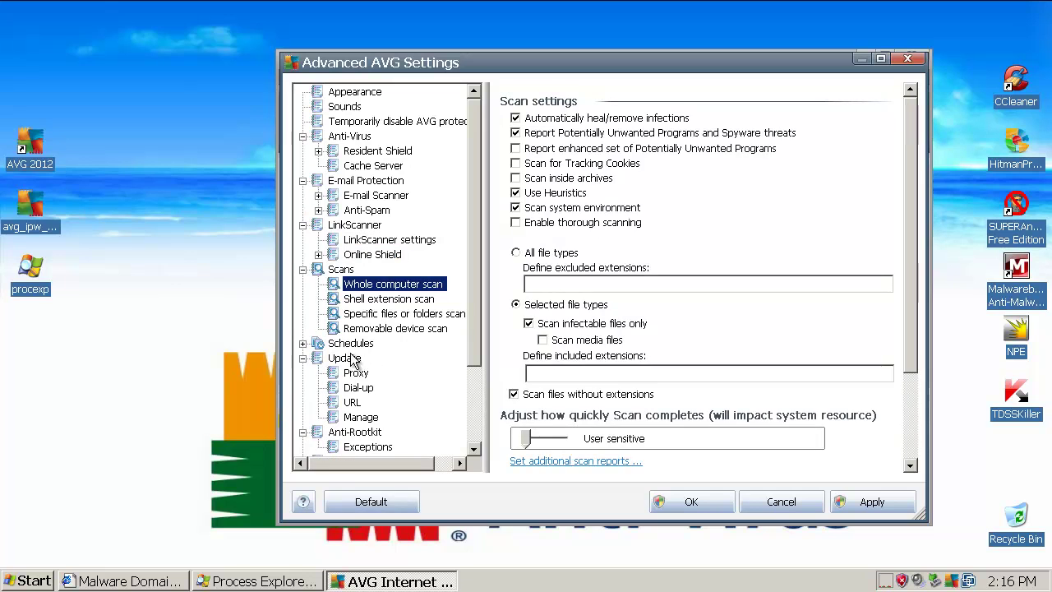
click(351, 345)
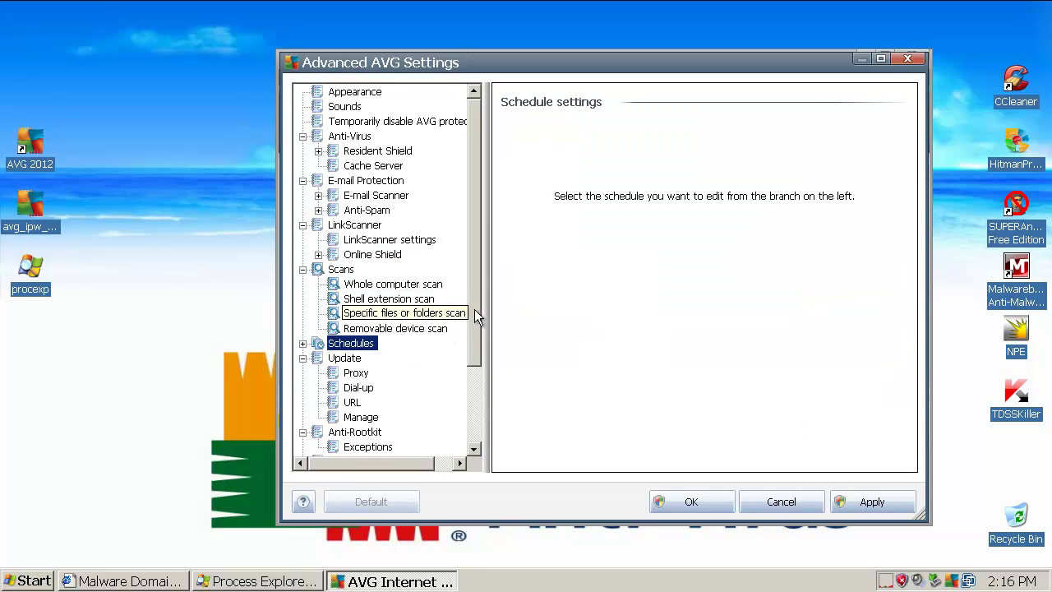
Choose a reminder interval for the first computer scan and postpone the scan
drag(475, 309, 477, 333)
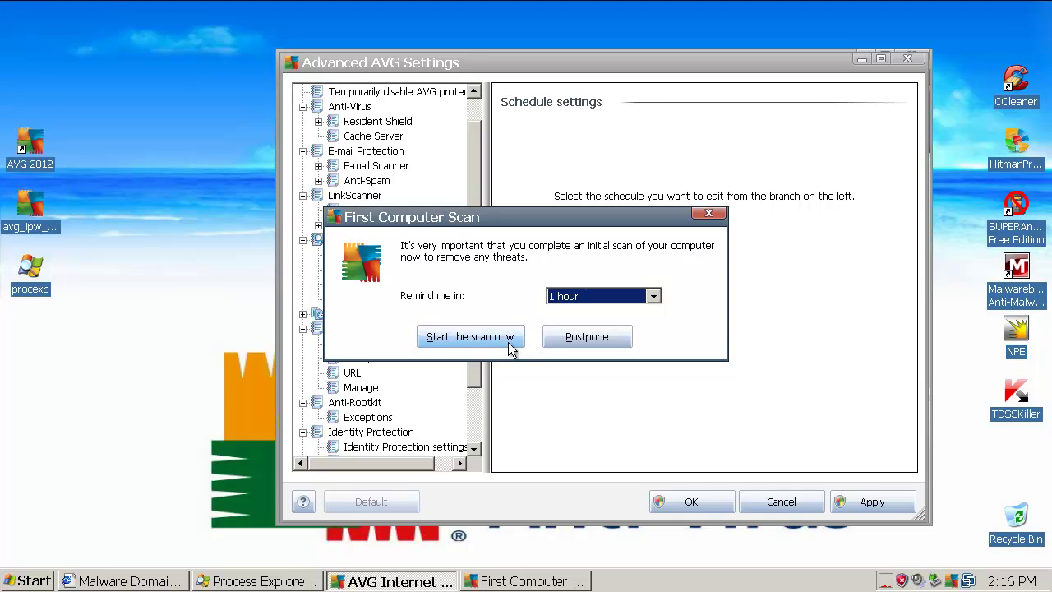
click(618, 298)
click(613, 334)
click(595, 342)
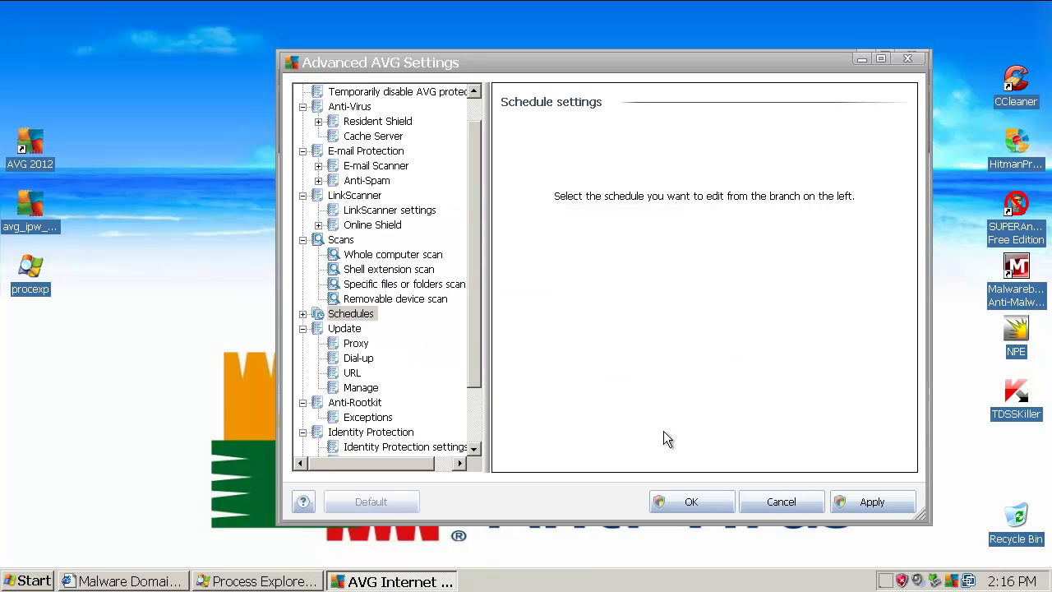
Review the Anti-Rootkit exceptions list and the Anti-Rootkit scan settings
click(354, 344)
drag(475, 295, 474, 344)
click(362, 344)
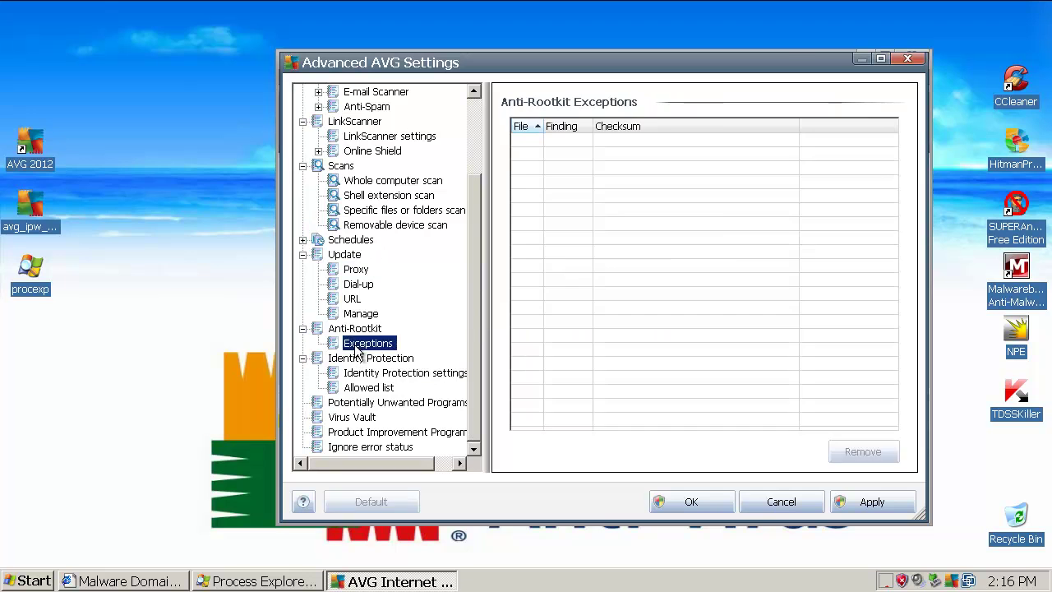
click(354, 329)
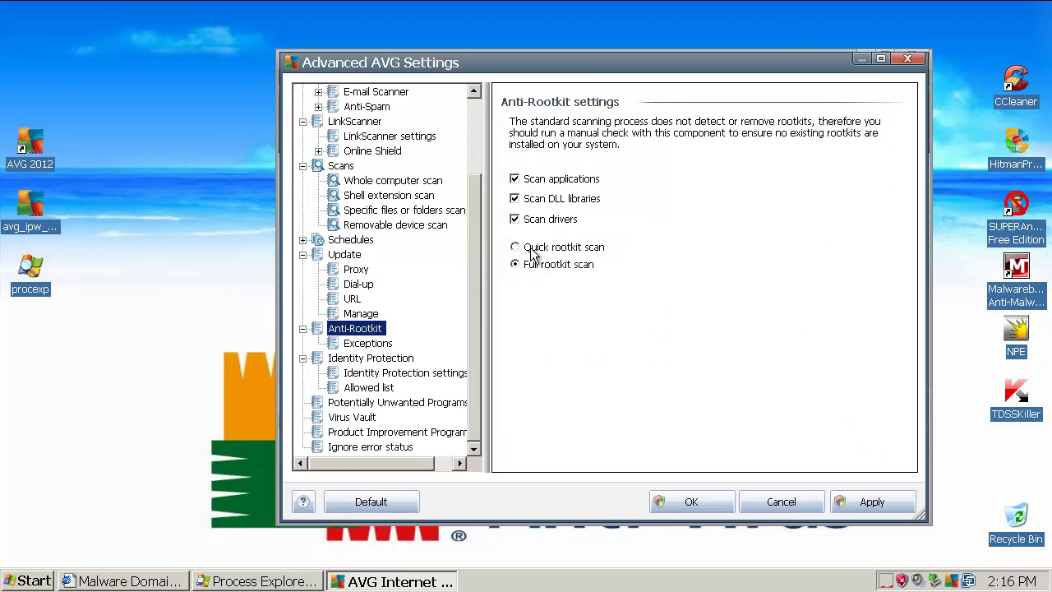
Review the Identity Protection settings and its Allowed list
click(383, 361)
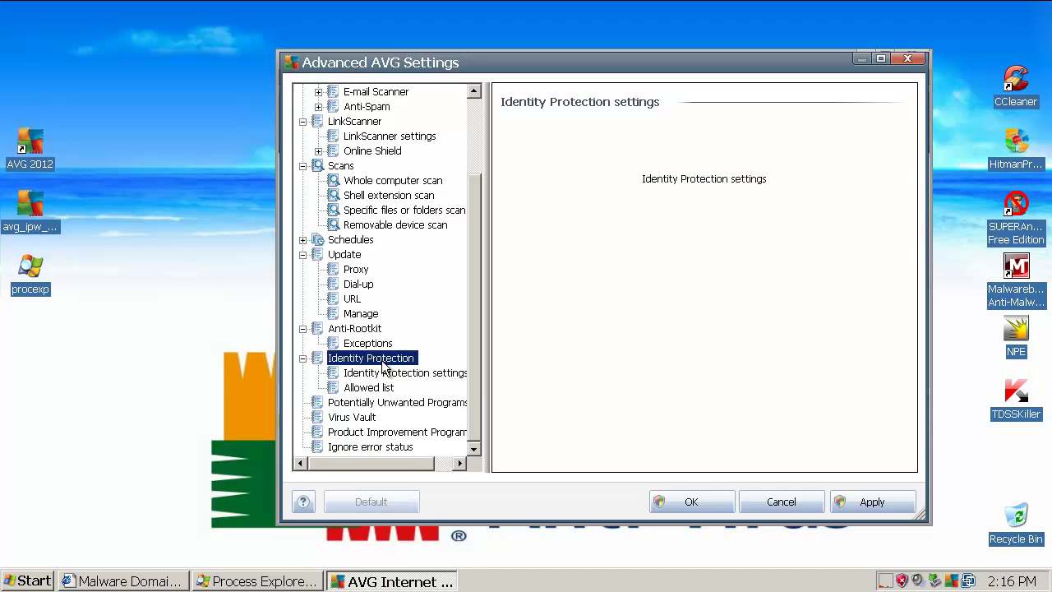
click(391, 374)
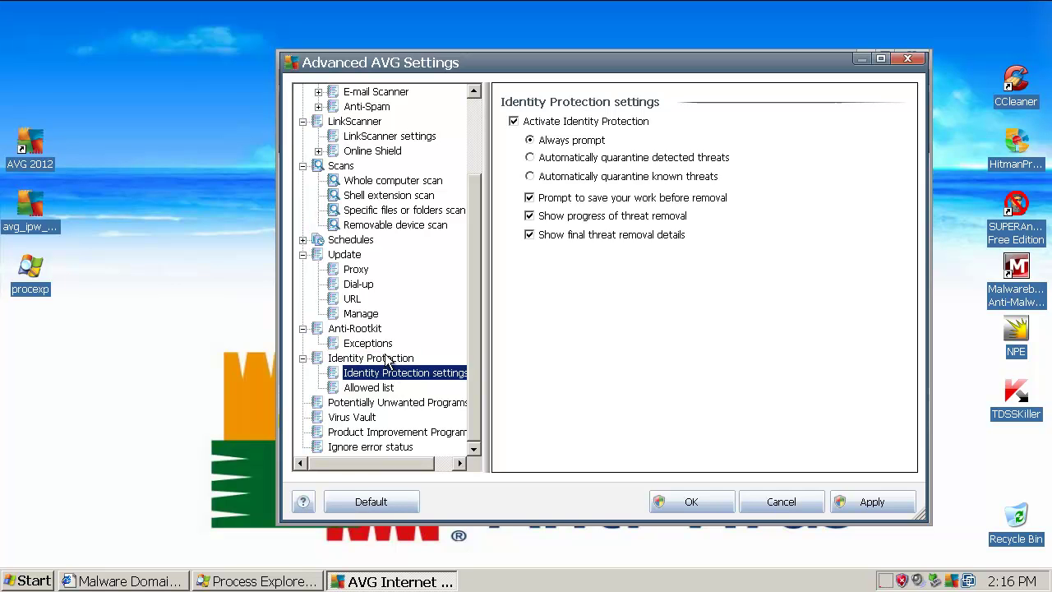
click(370, 388)
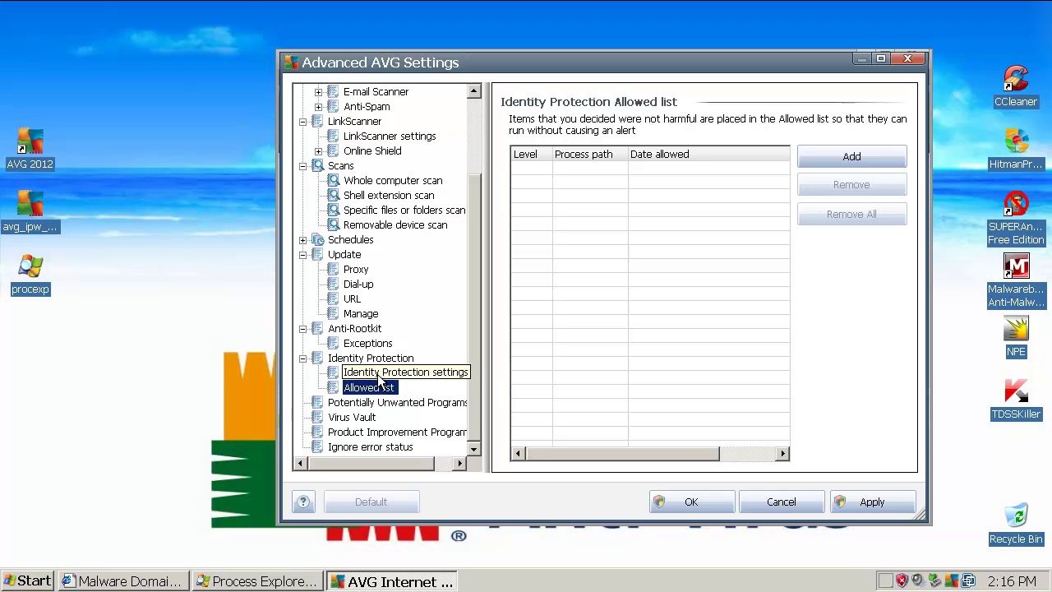
click(380, 375)
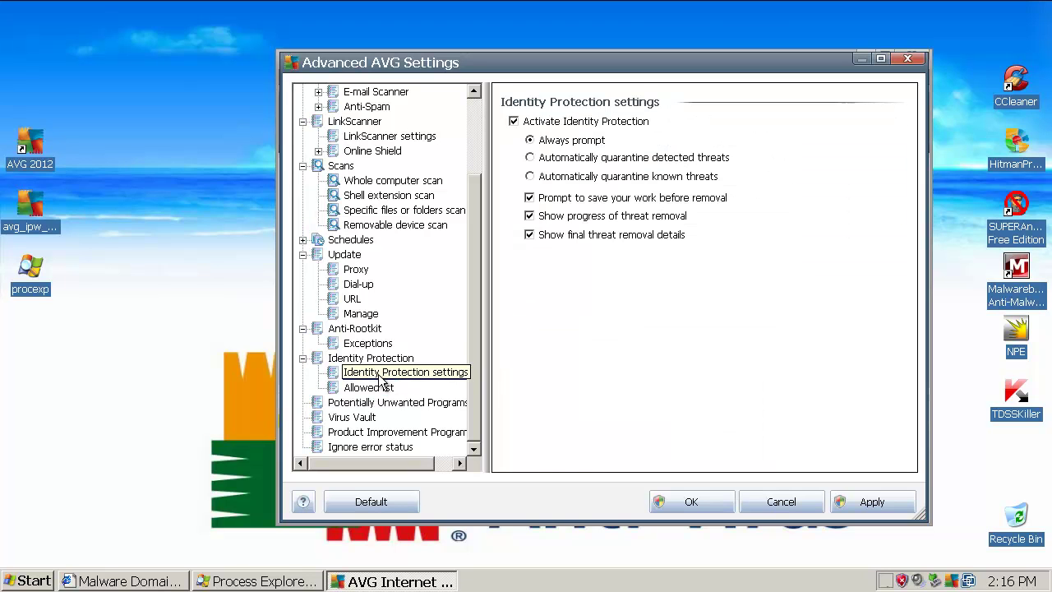
click(374, 389)
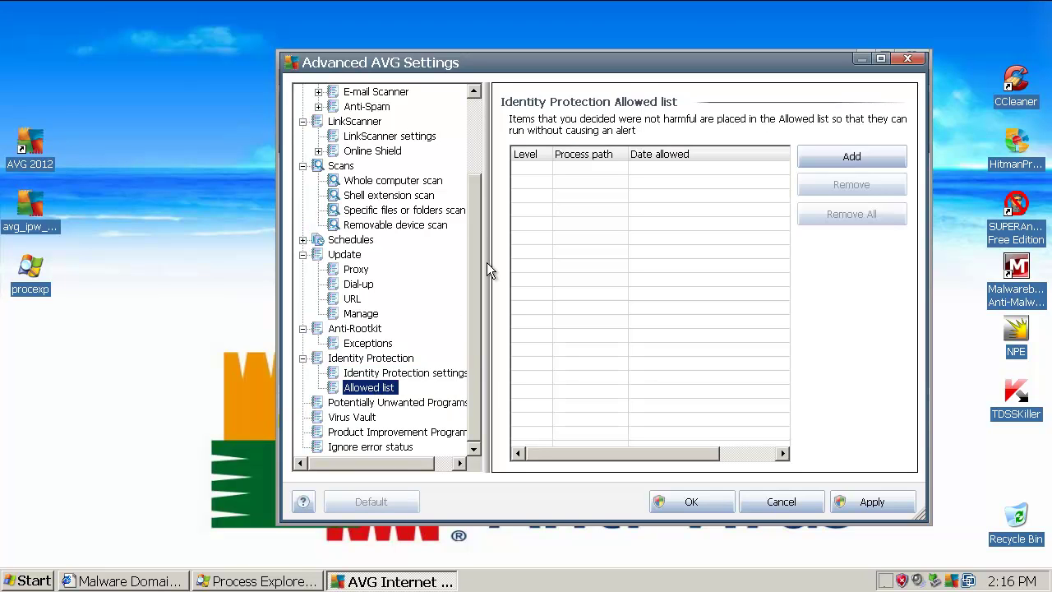
Review the Potentially Unwanted Programs, Virus Vault, Product Improvement Programme and Ignore error status settings
click(401, 406)
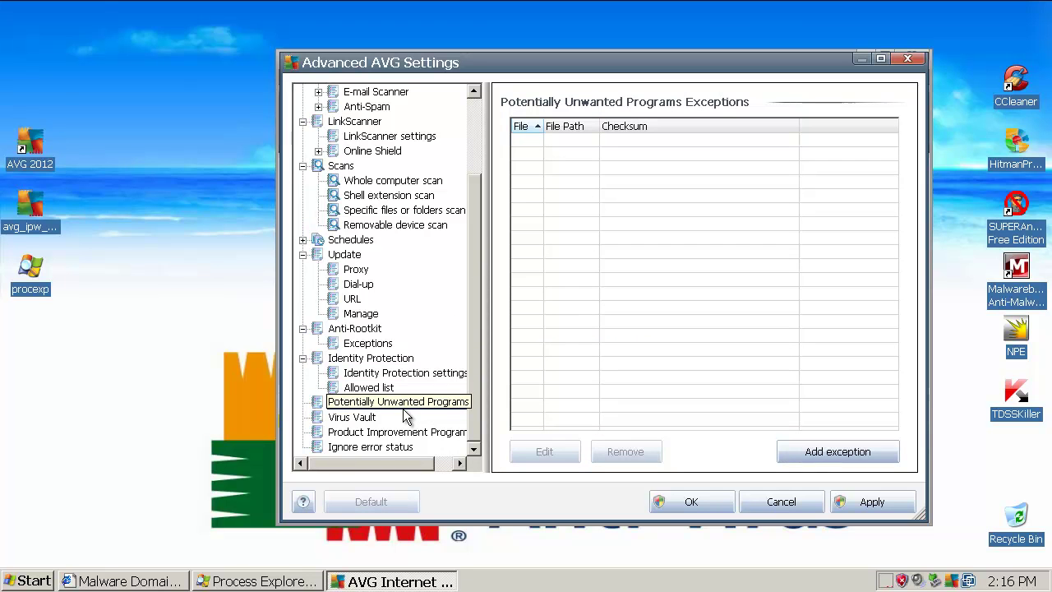
click(354, 420)
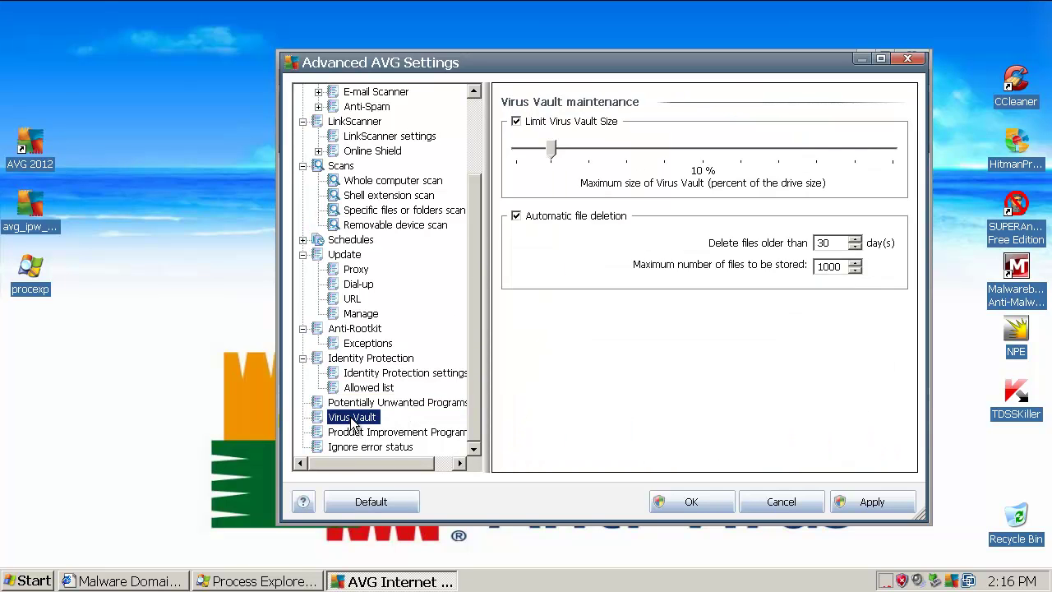
click(366, 433)
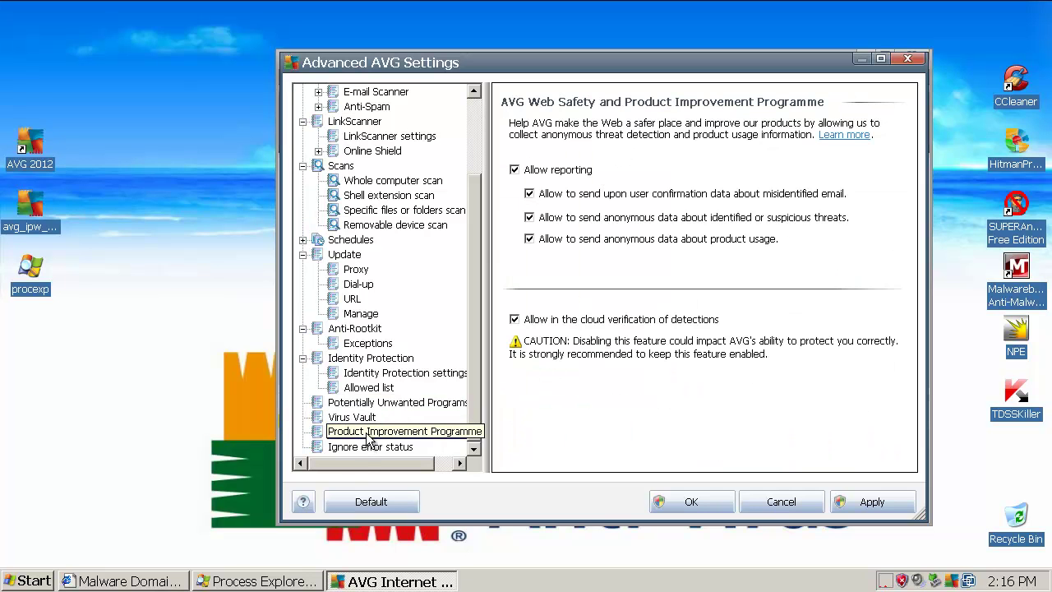
click(368, 448)
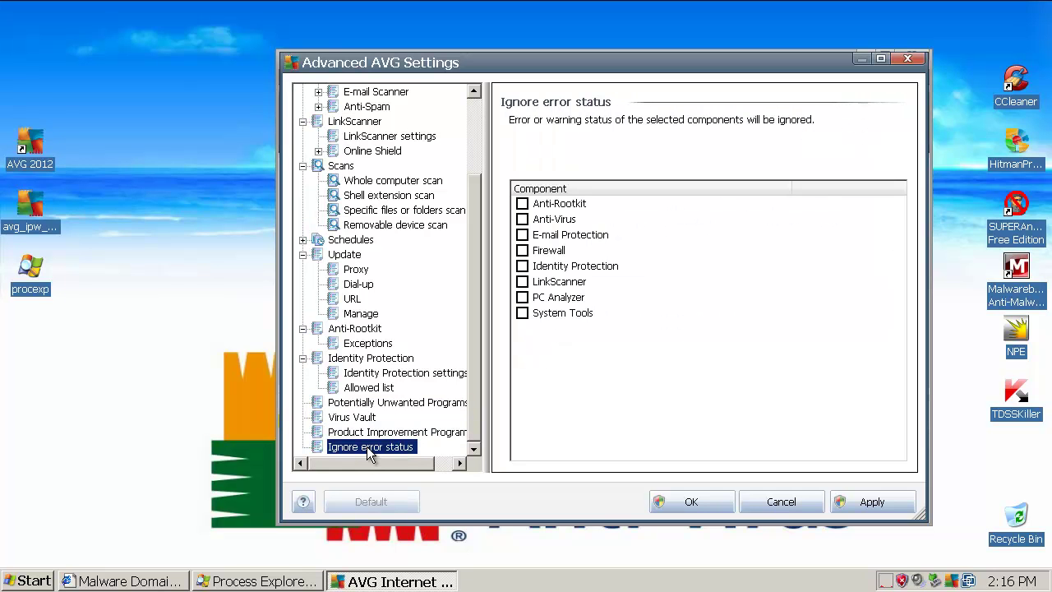
Apply and close the advanced settings, and return to the AVG component overview
click(374, 239)
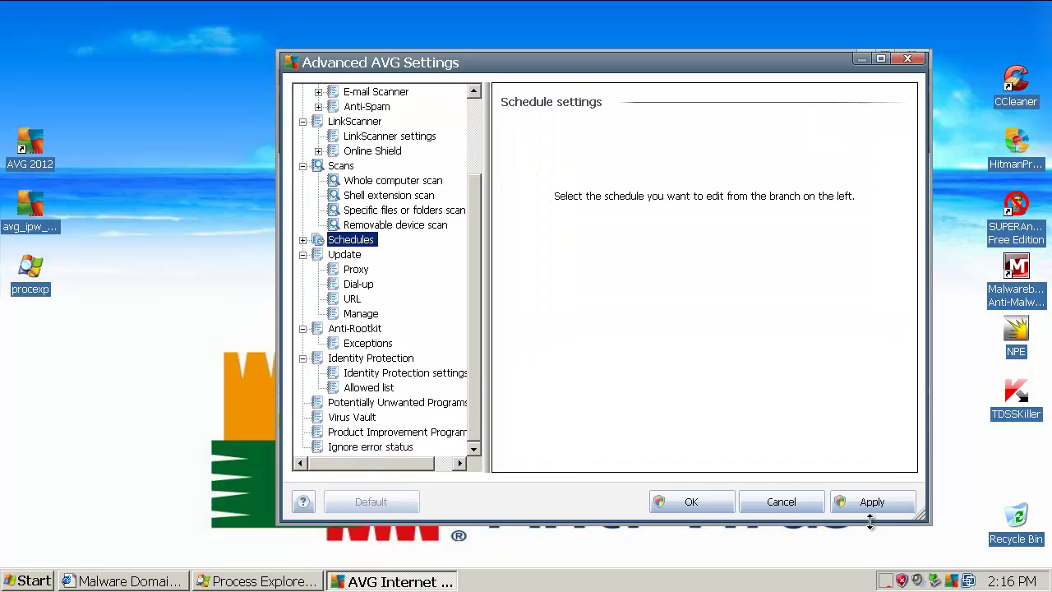
click(891, 502)
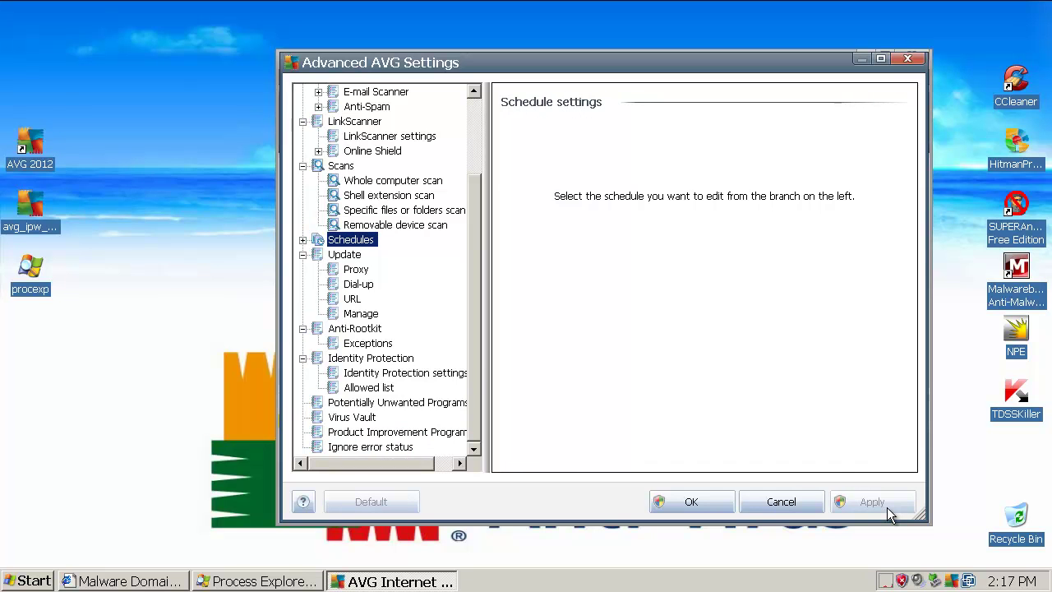
click(708, 501)
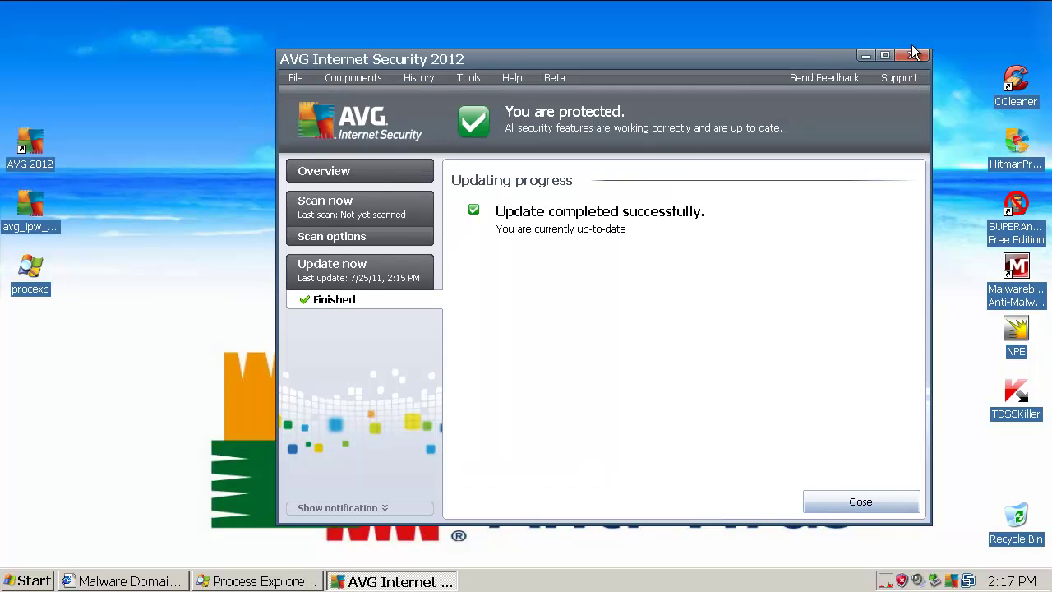
click(329, 171)
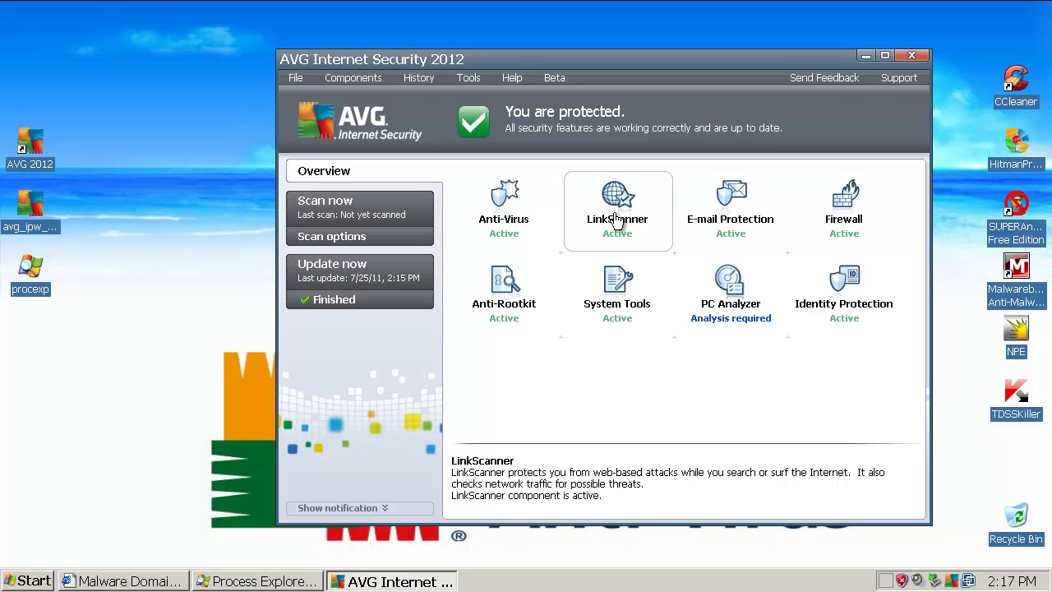
Switch to the Malware Domain List browser window, view it maximized and minimize it again
click(124, 581)
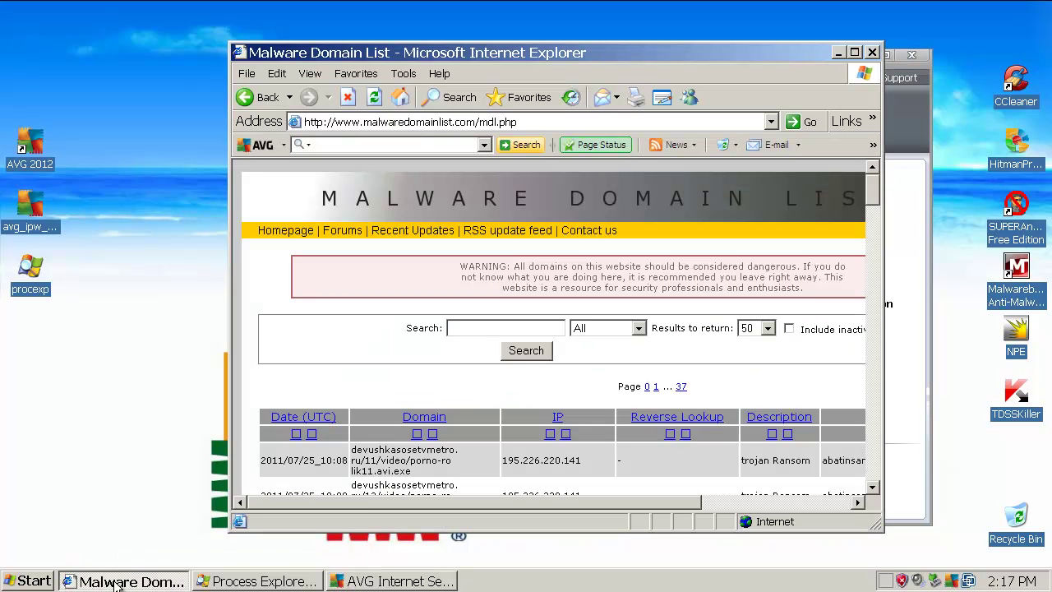
drag(421, 53, 336, 53)
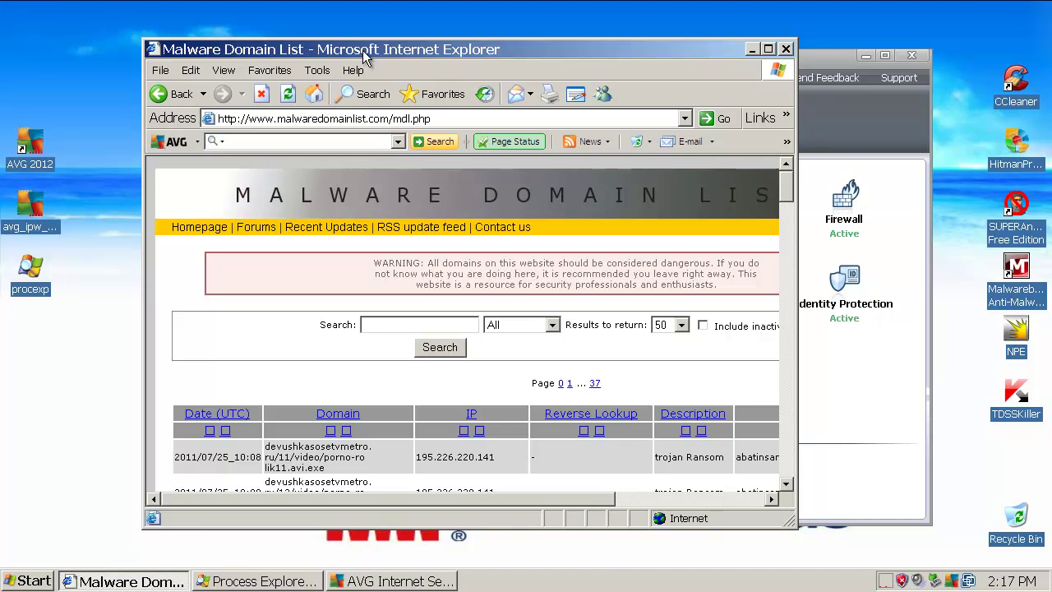
click(769, 49)
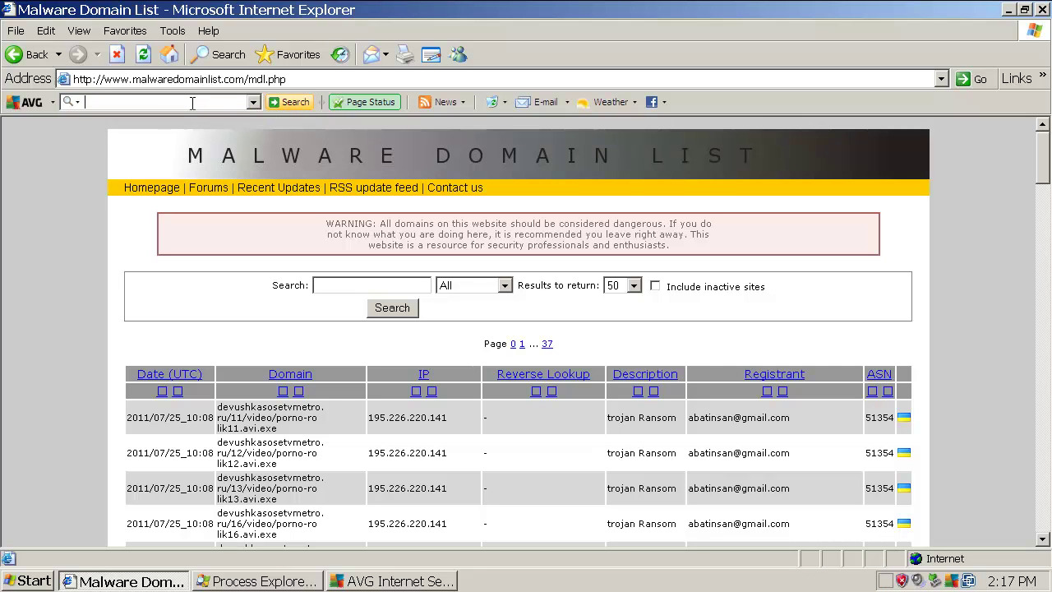
click(1010, 10)
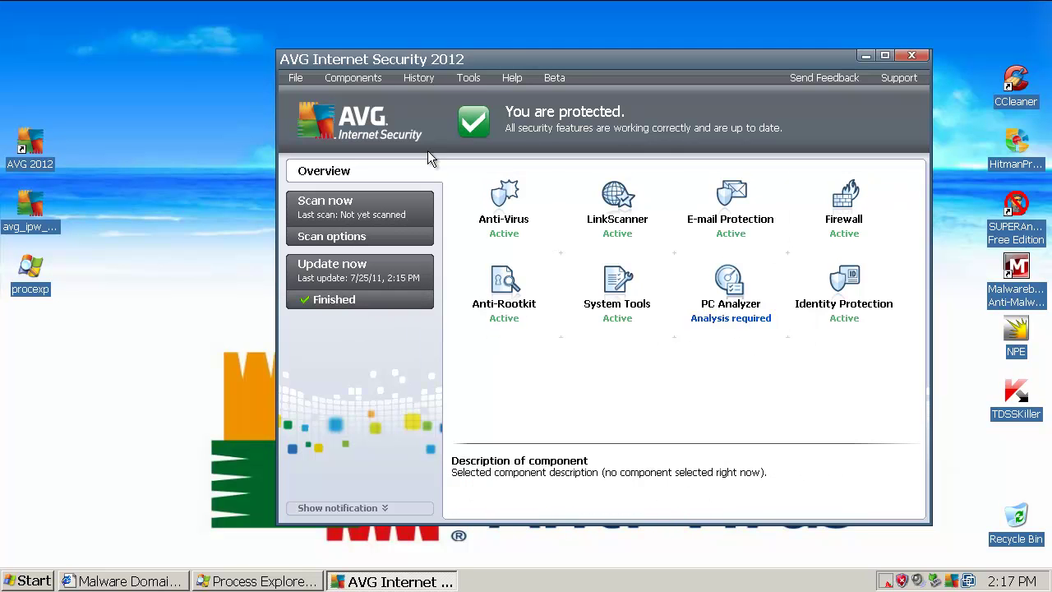
Close the AVG window, refresh the desktop and bring back the Malware Domain List page
click(912, 55)
right_click(629, 187)
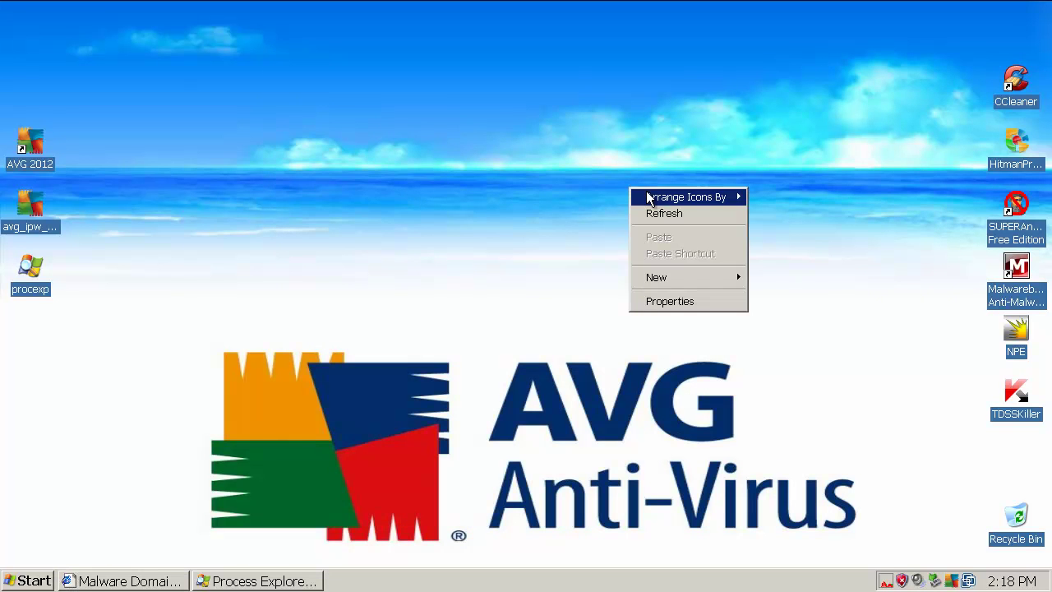
click(674, 211)
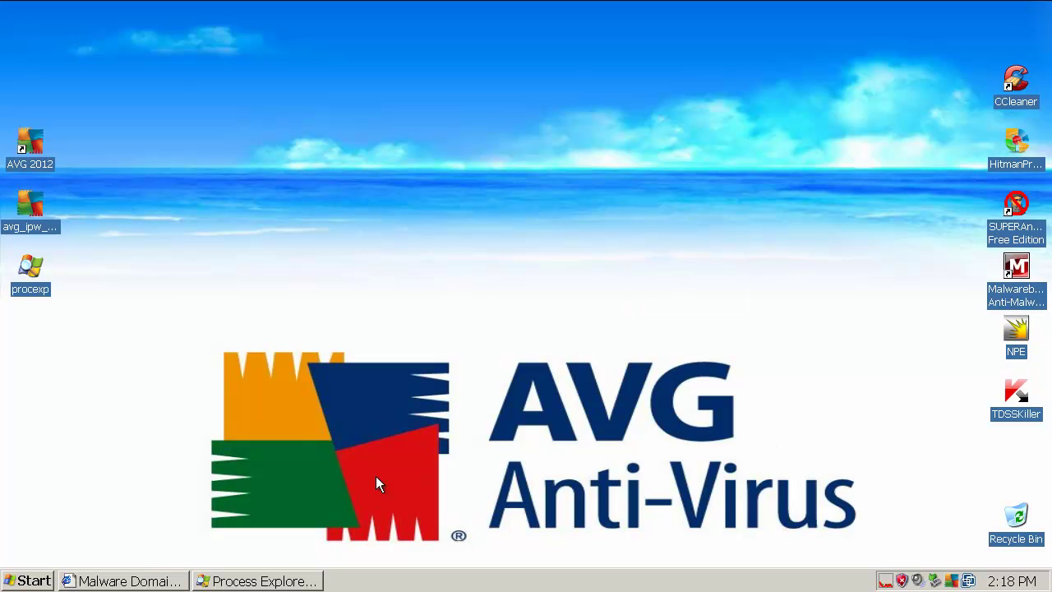
click(134, 582)
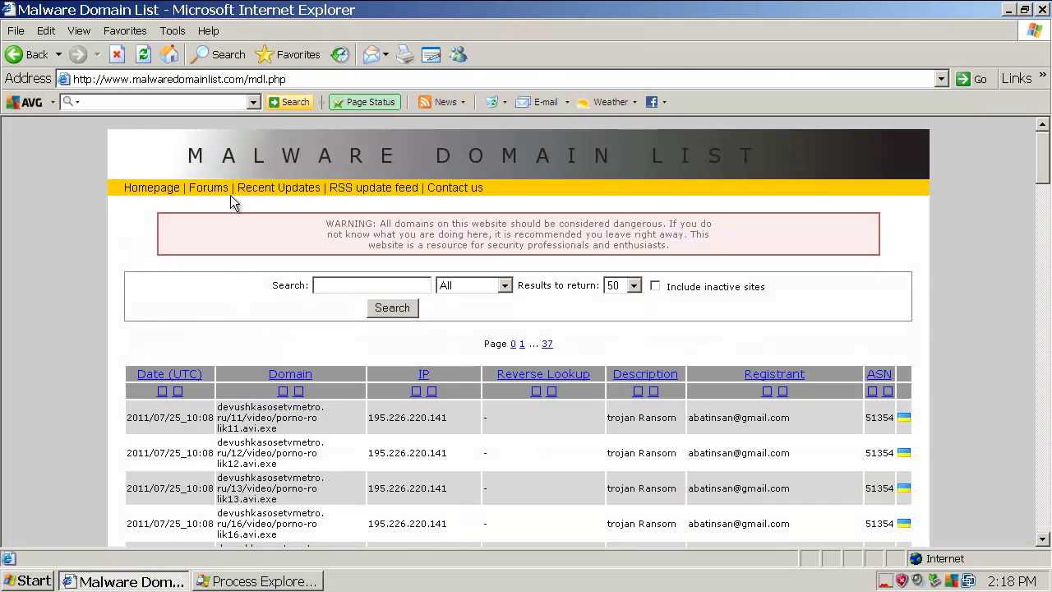
Open a second Internet Explorer window and place it beside the domain list entries
click(28, 581)
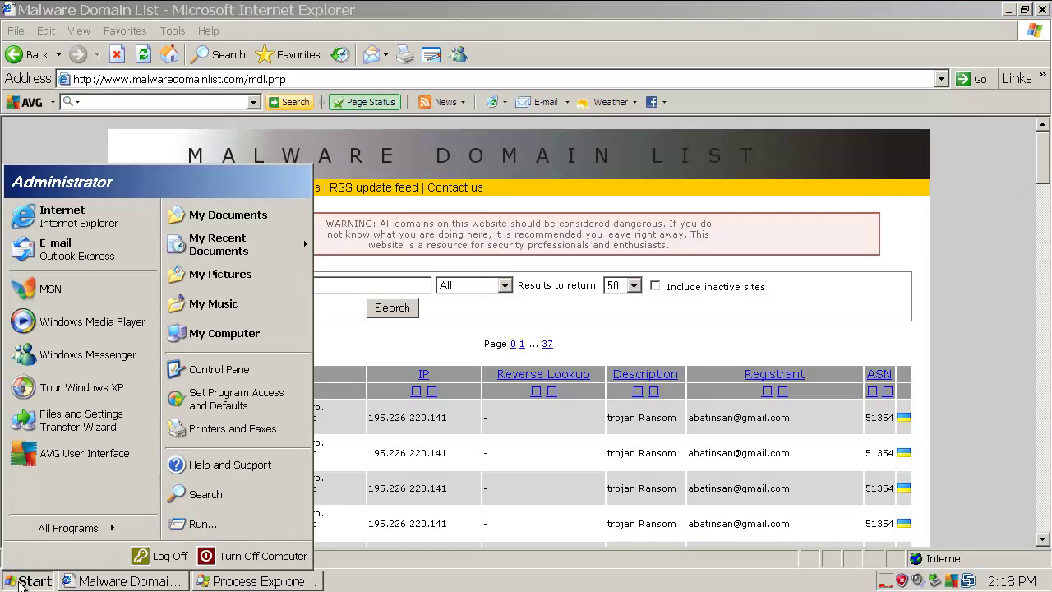
click(56, 220)
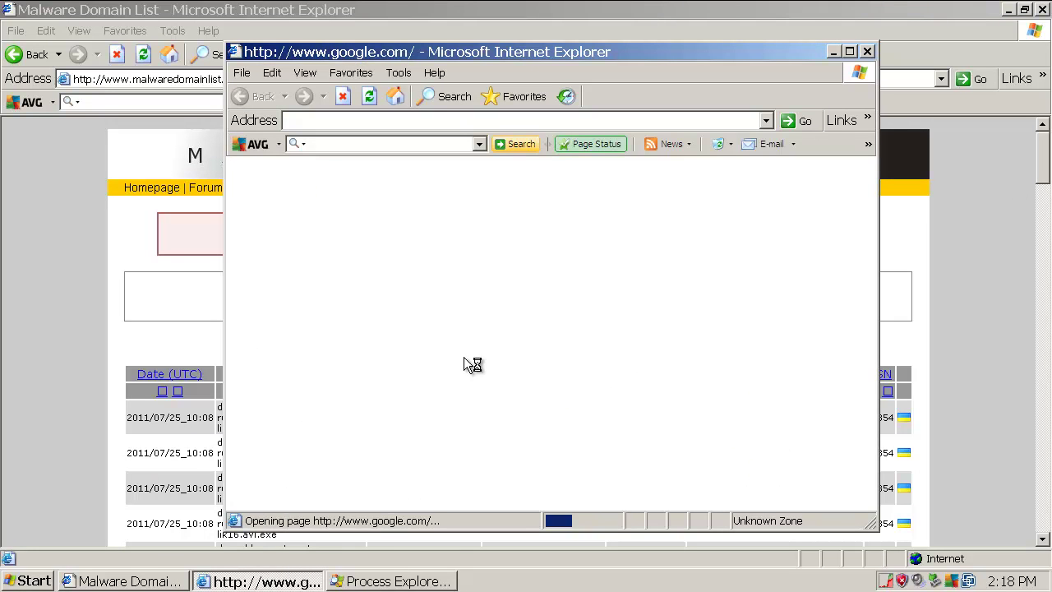
drag(601, 49, 773, 62)
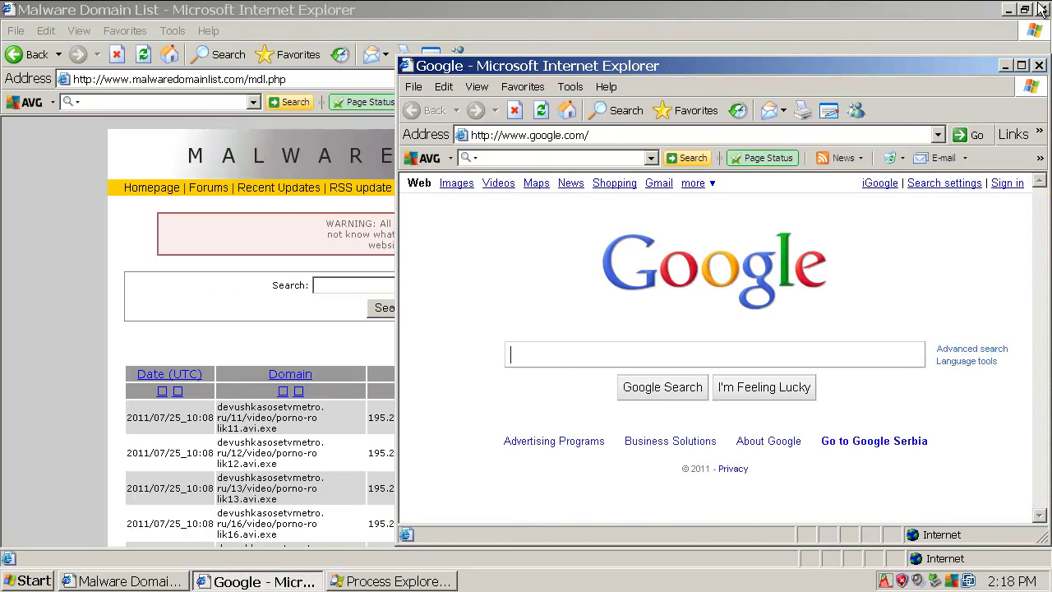
Copy the first listed URL, ending in porno-rolik11.avi.exe, from the Malware Domain List
click(50, 267)
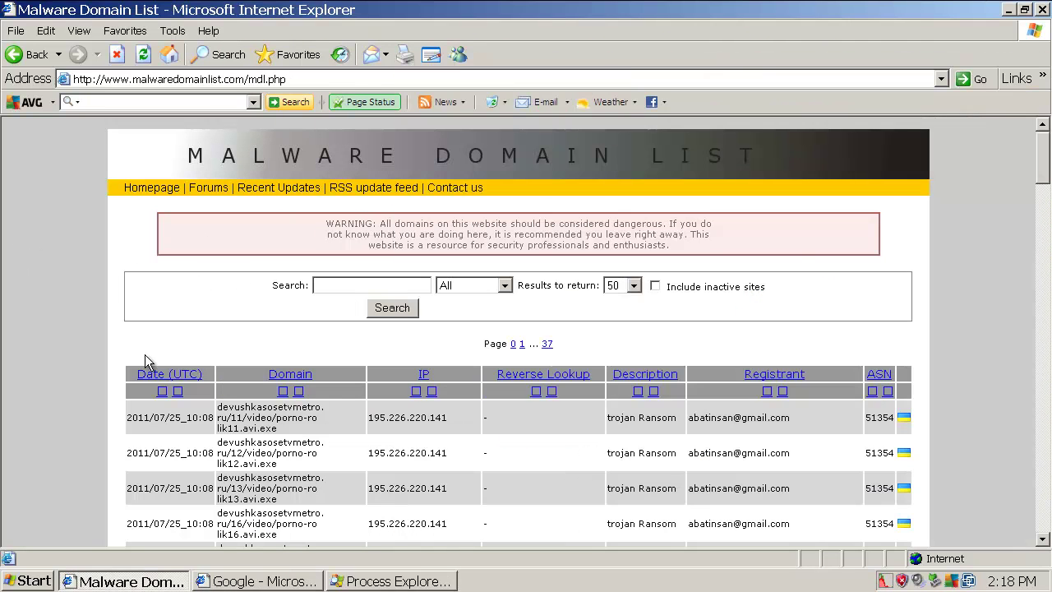
triple_click(259, 423)
key(ctrl+c)
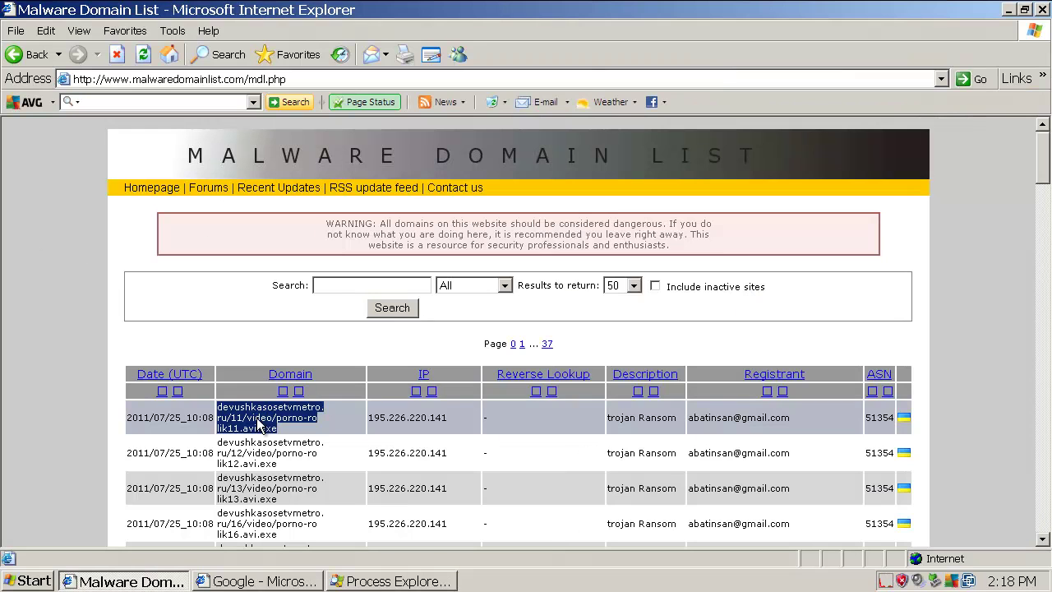
Open the copied URL in the Google browser window and run the offered porno-rolik11.avi.exe file
click(263, 581)
click(632, 136)
key(ctrl+v)
key(Return)
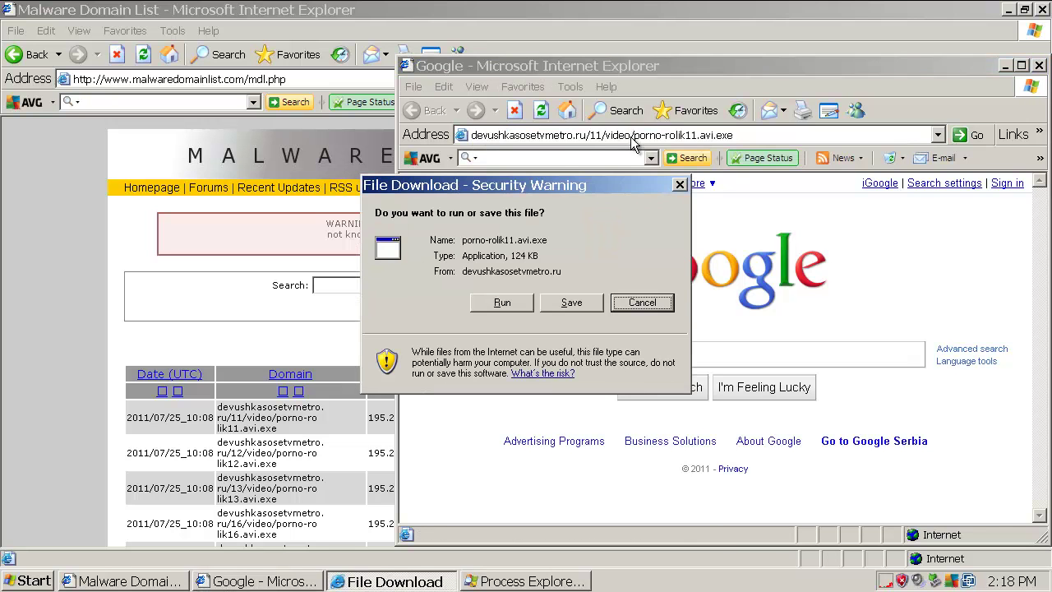
click(502, 302)
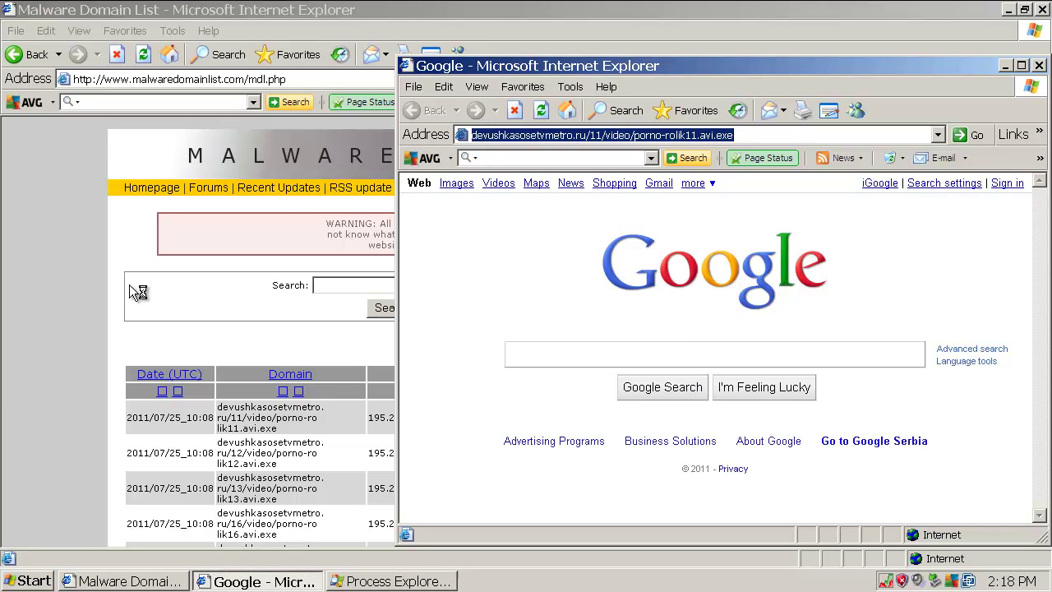
Switch to Process Explorer and locate the porno-rolik11.avi[1].exe process under Internet Explorer
click(52, 304)
click(370, 582)
click(413, 466)
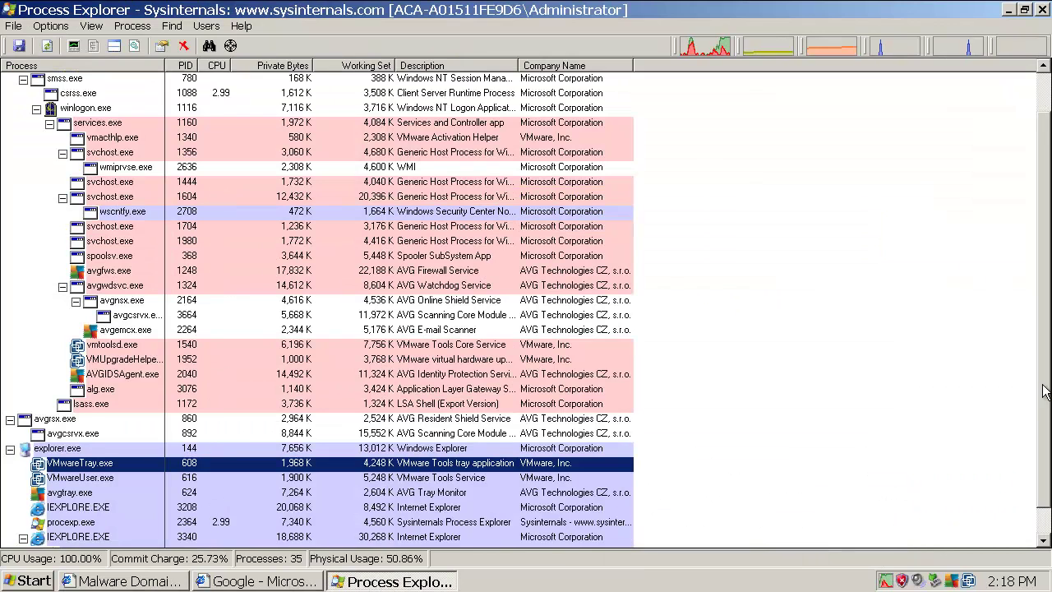
scroll(436, 526, down, 1)
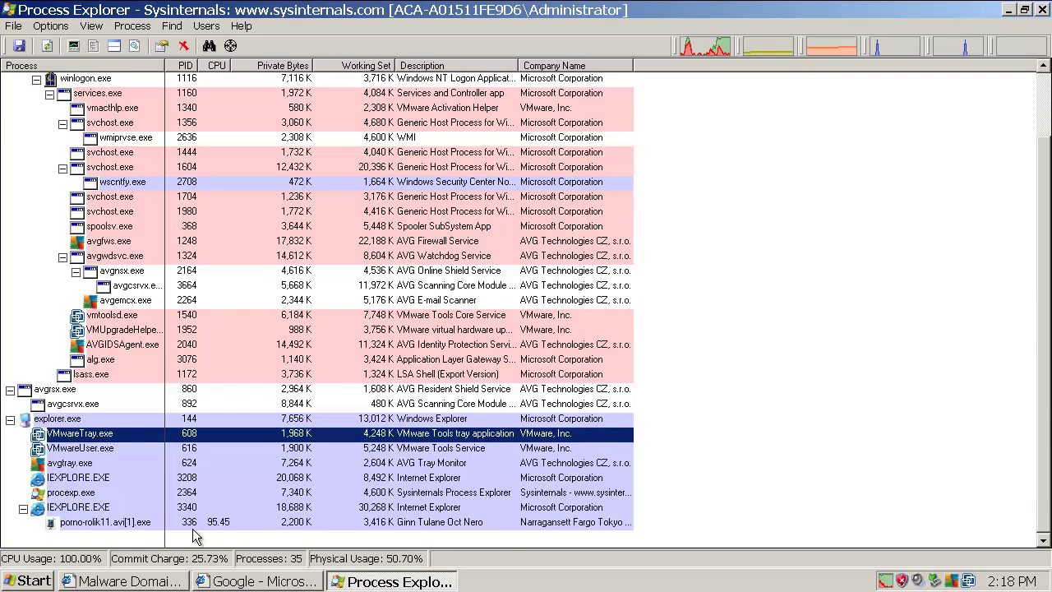
click(129, 526)
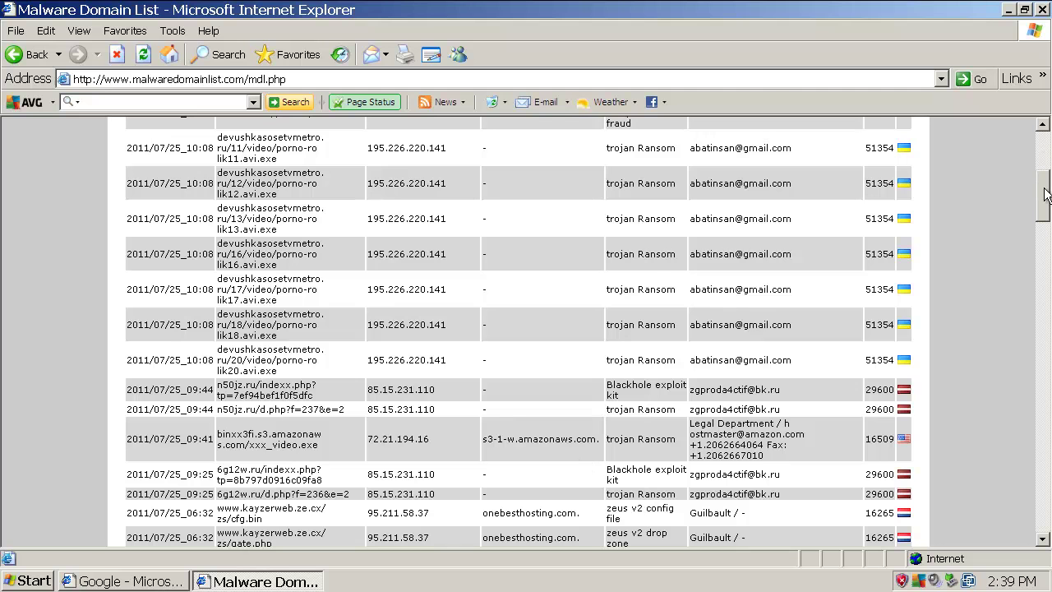
Copy the n50jz.ru/indexx.php?tp=7ef94bef1f0f5dfc URL from the Malware Domain List and open it in the Google browser window
mouse_move(1046, 193)
mouse_down()
mouse_move(1044, 144)
mouse_move(1044, 179)
mouse_up()
scroll(1044, 179, down, 3)
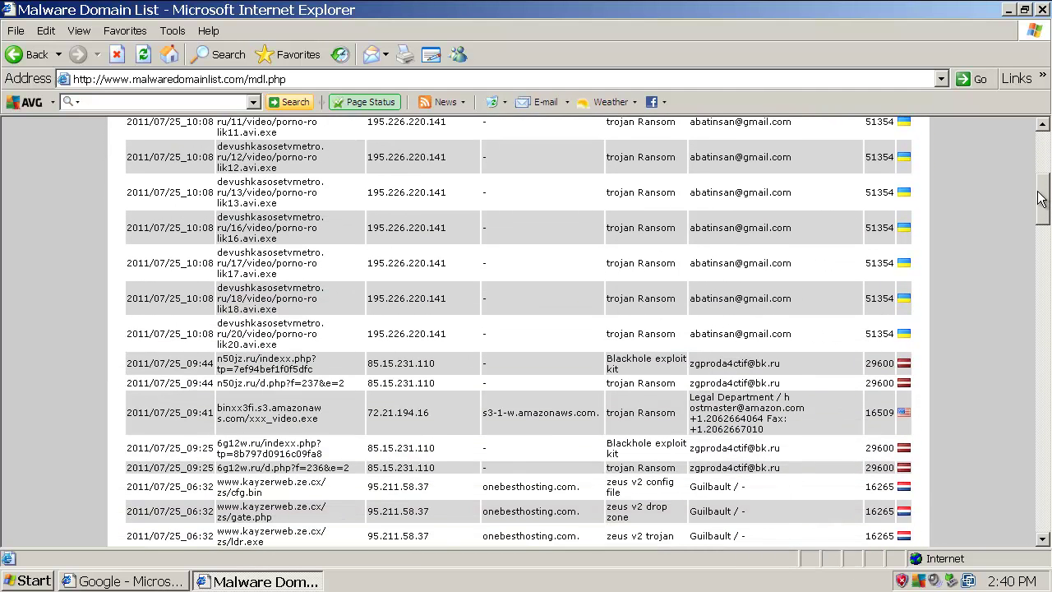
triple_click(241, 372)
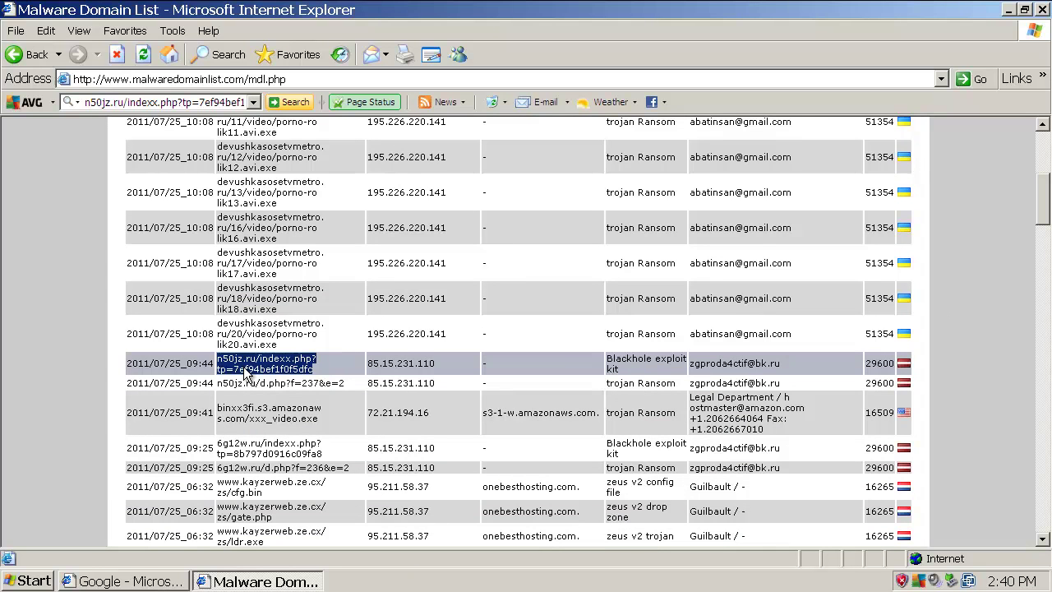
click(152, 582)
click(567, 129)
text(n50jz.ru/indexx.php?tp=7ef94bef1f0f5dfc)
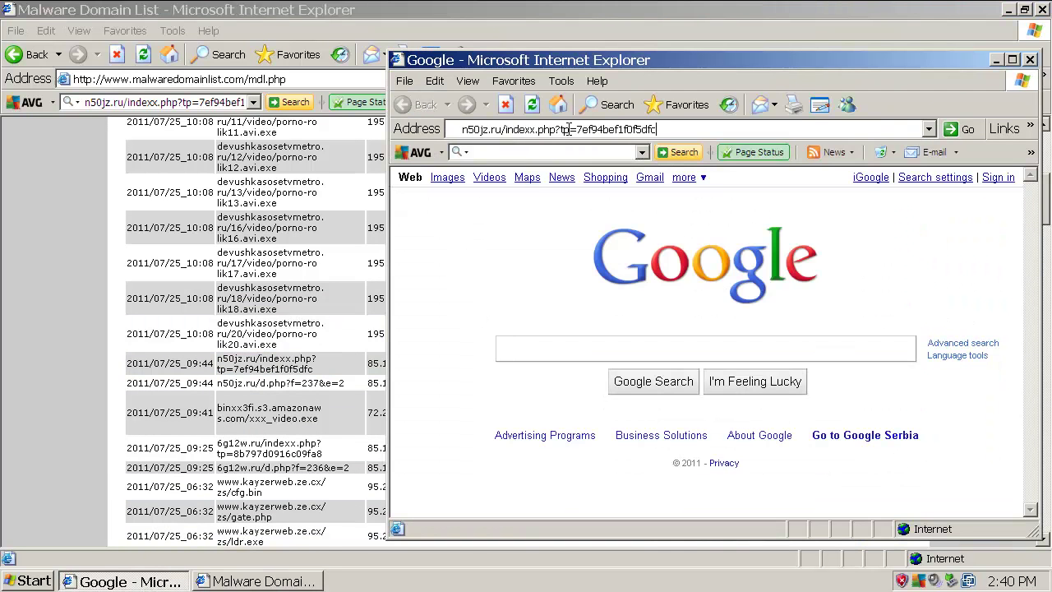
key(Return)
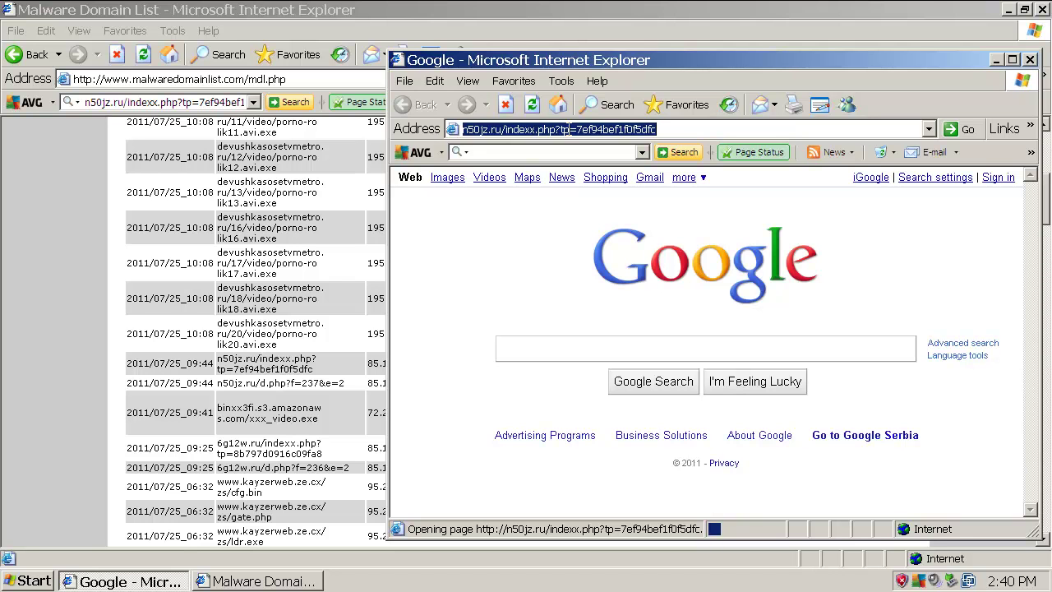
Minimize both browser windows, then start Process Explorer, accept its license agreement and inspect the processes under explorer.exe in a maximized window
click(1011, 14)
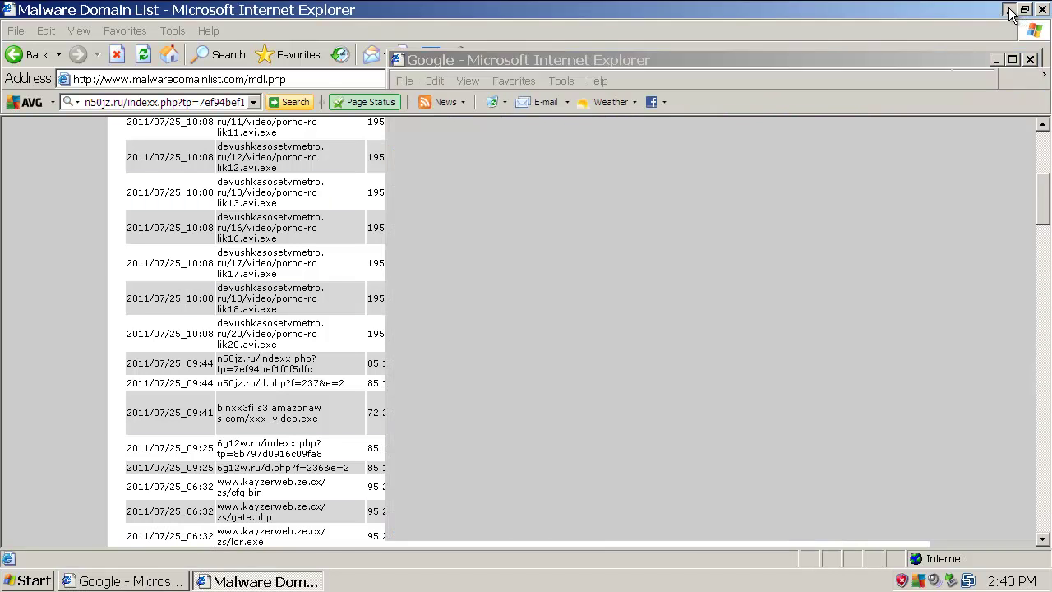
click(996, 59)
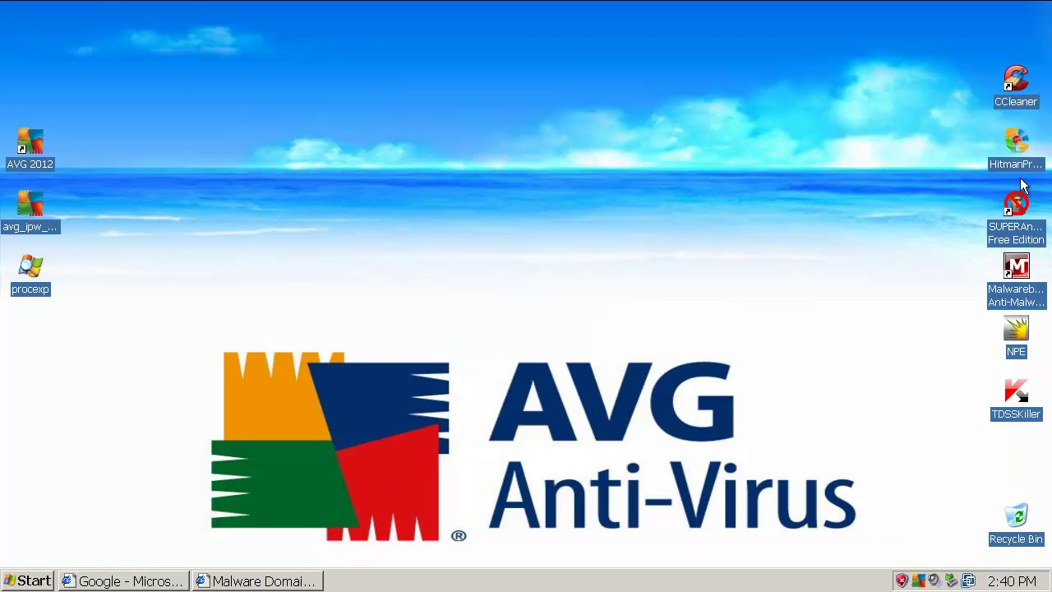
double_click(32, 270)
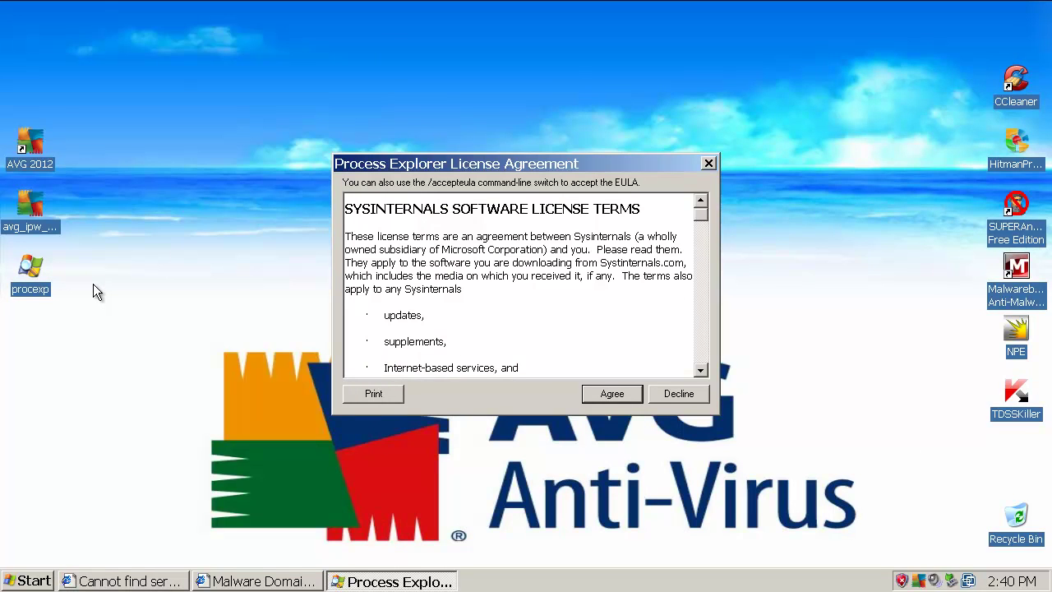
click(612, 396)
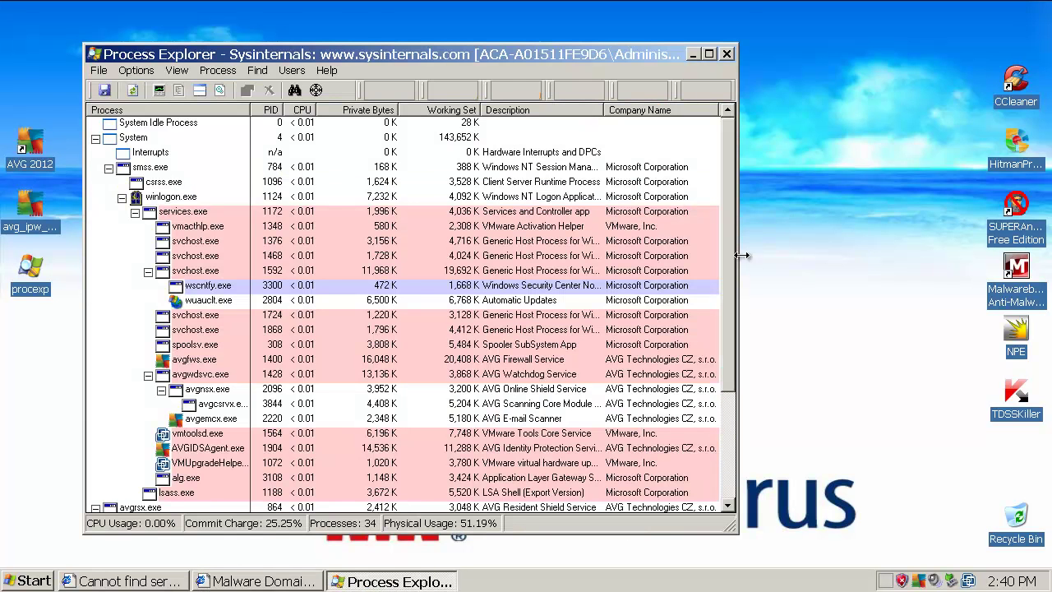
click(709, 53)
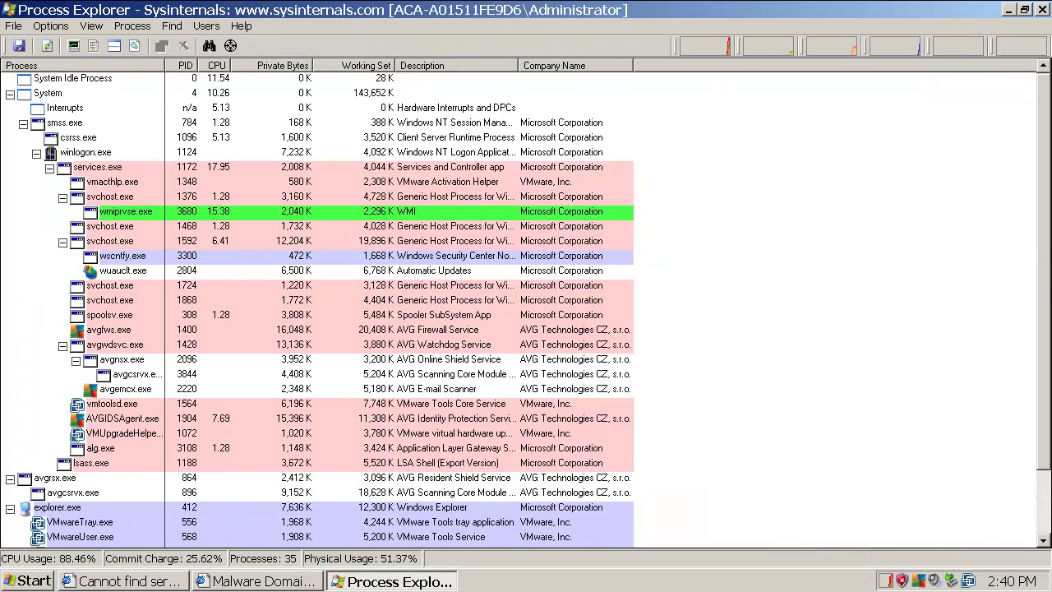
scroll(1048, 243, down, 2)
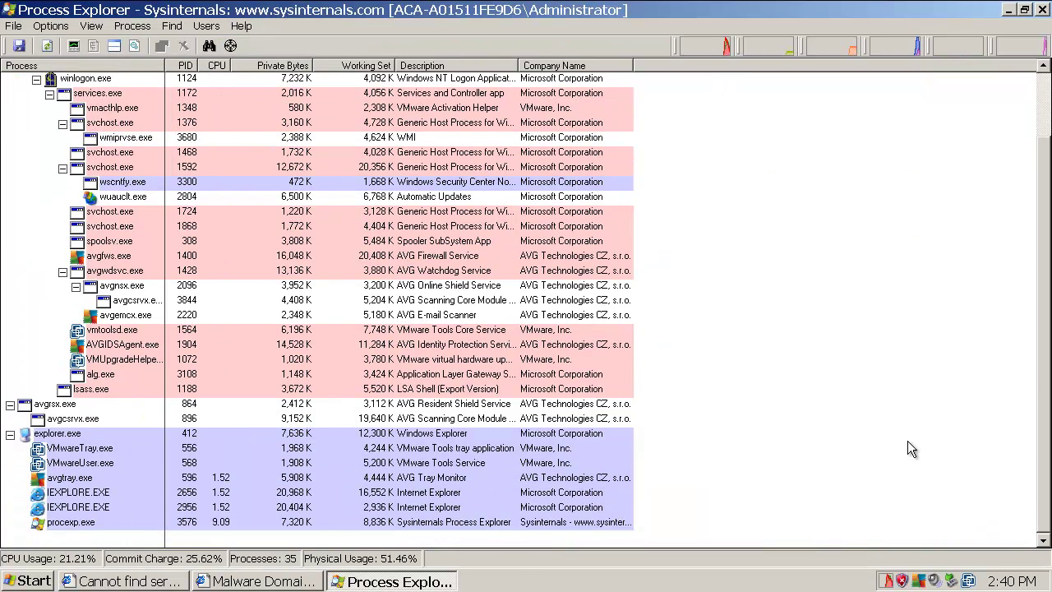
click(66, 449)
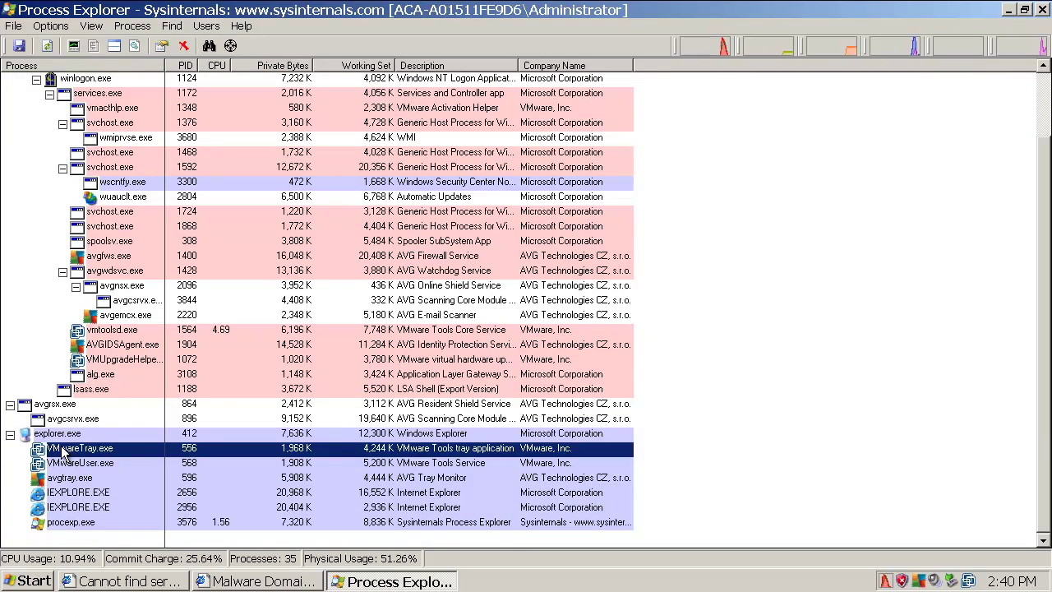
Copy the n50jz.ru/d.php?f=237&e=2 URL from the Malware Domain List and open it in the second browser window
click(231, 587)
click(148, 581)
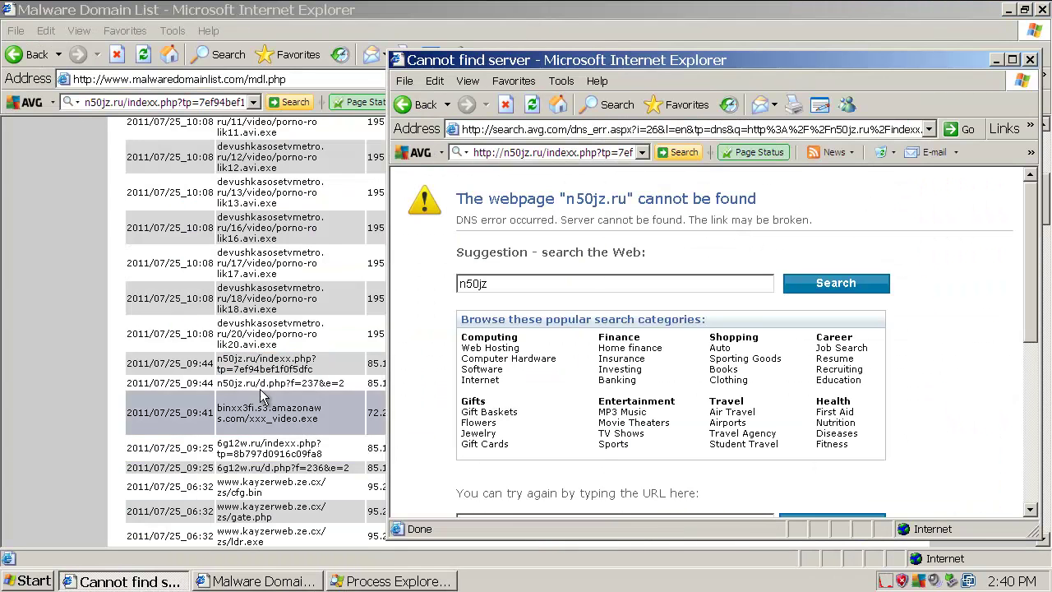
click(301, 296)
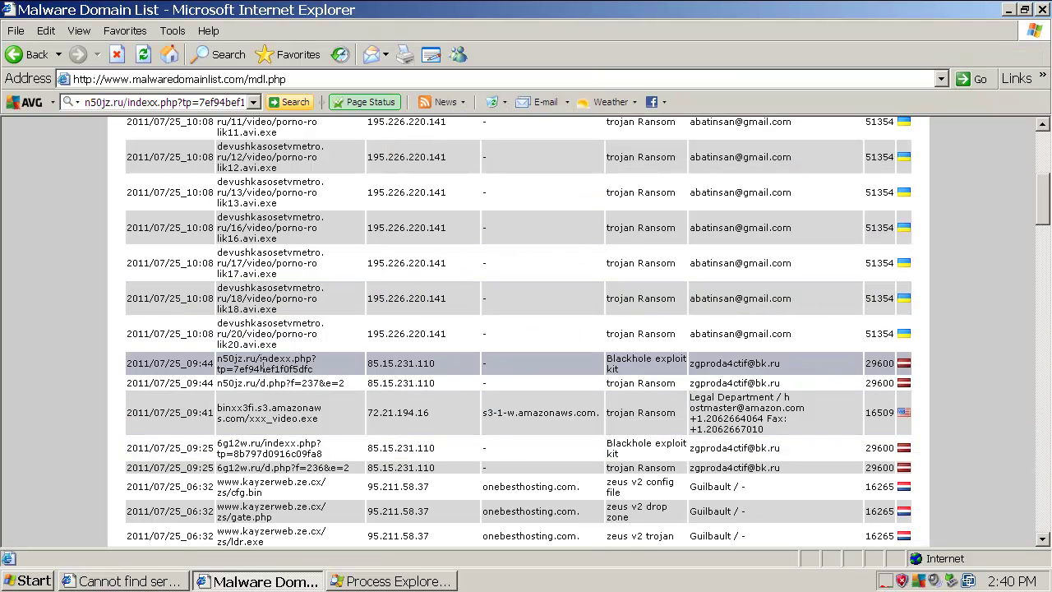
triple_click(265, 387)
key(ctrl+c)
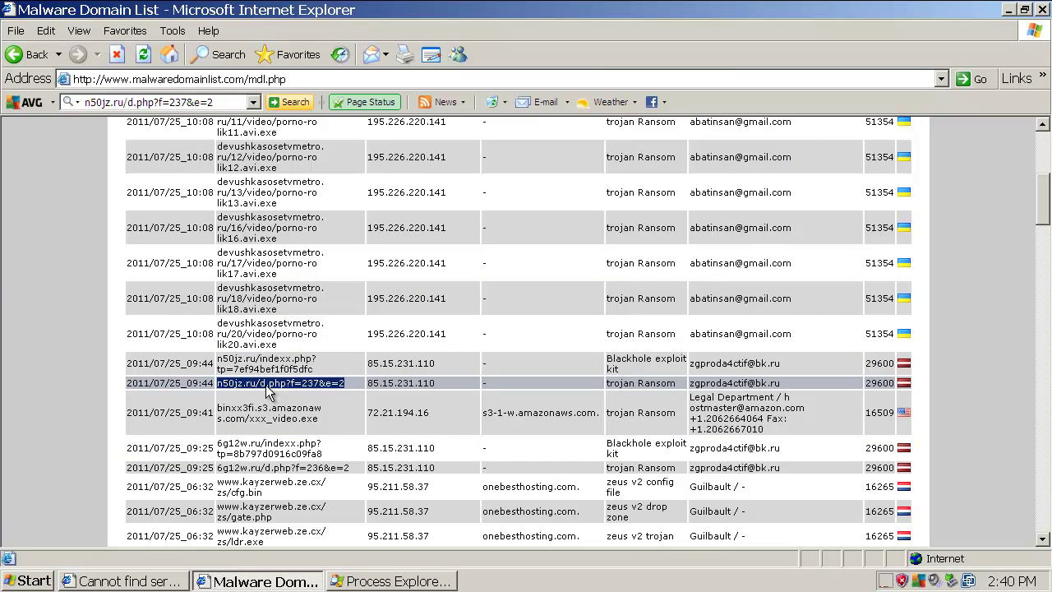
click(152, 582)
click(526, 129)
key(ctrl+v)
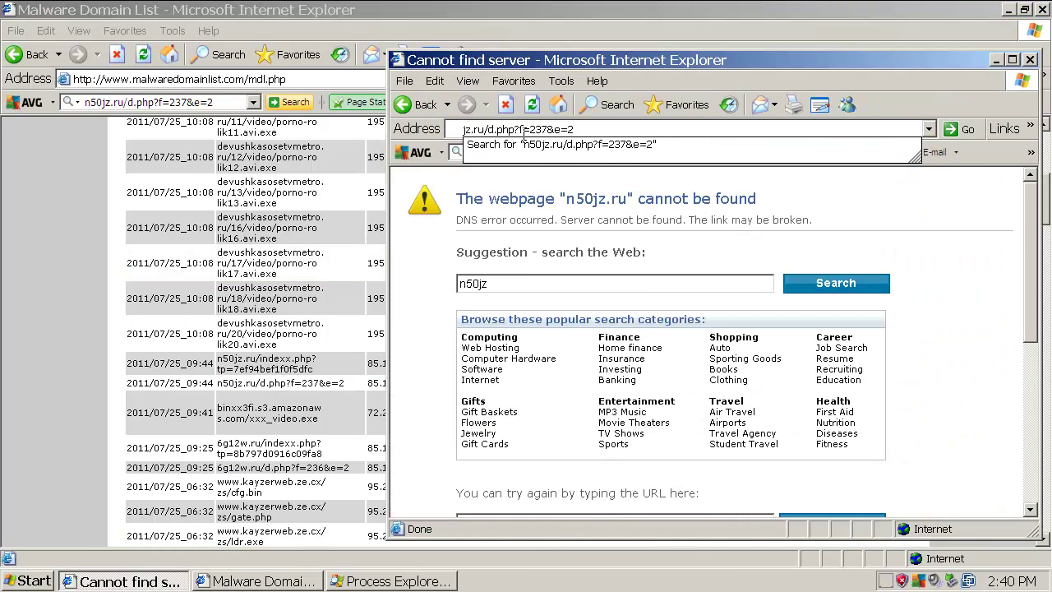
key(Return)
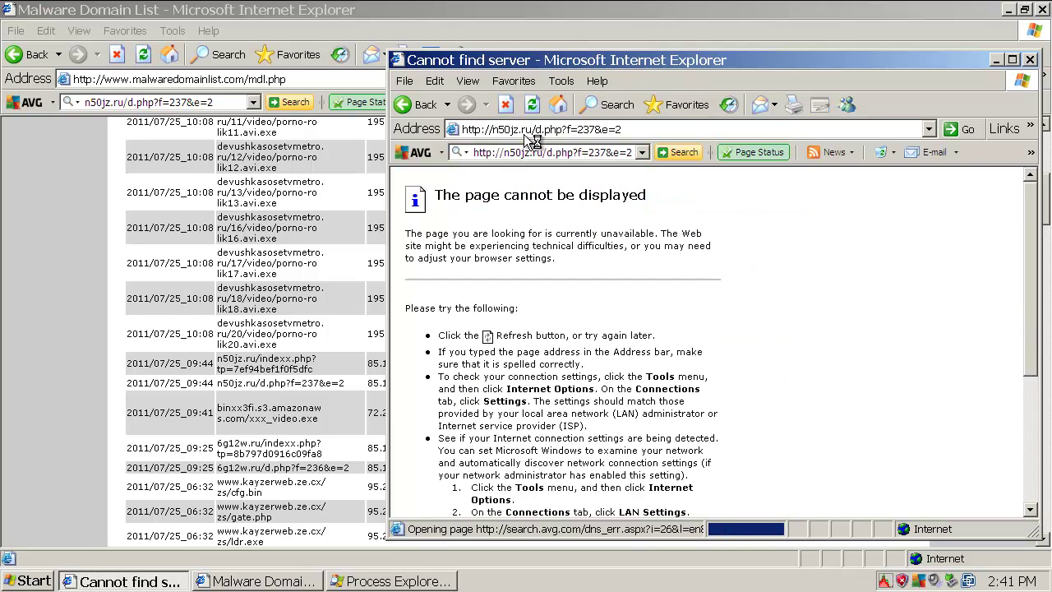
Copy the binxx3fi.s3.amazonaws.com/xxx_video.exe URL from the Malware Domain List
click(21, 347)
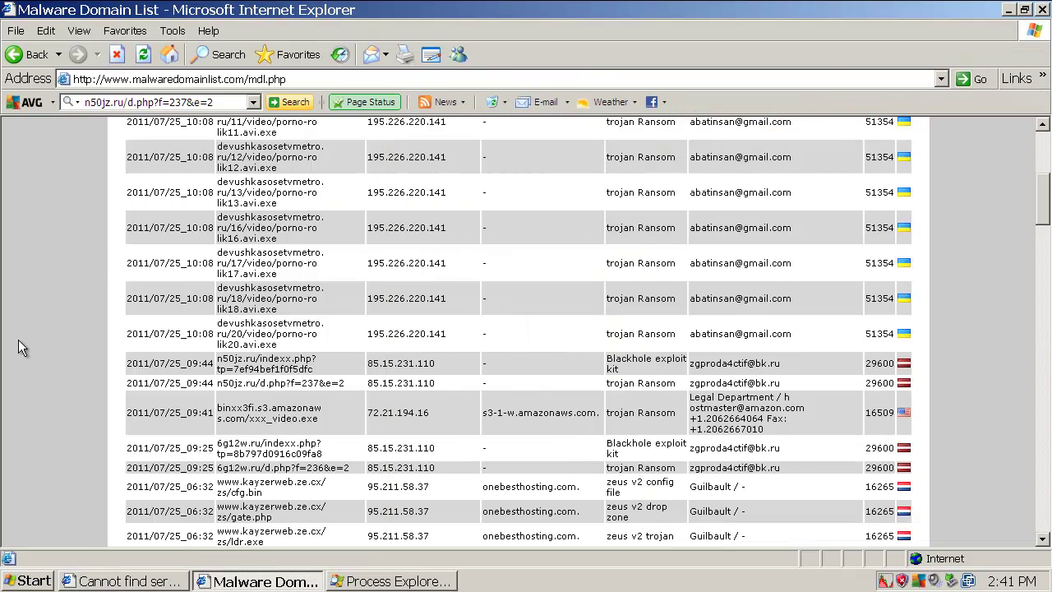
triple_click(291, 406)
key(ctrl+c)
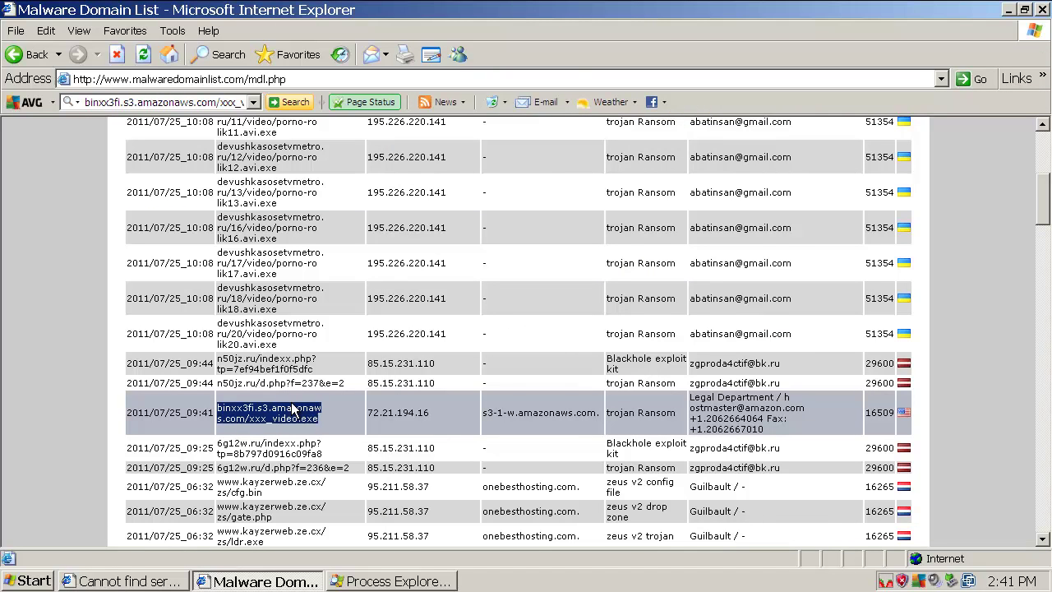
Open the copied amazonaws.com URL in the second browser window and run the offered xxx_video.exe file
click(124, 581)
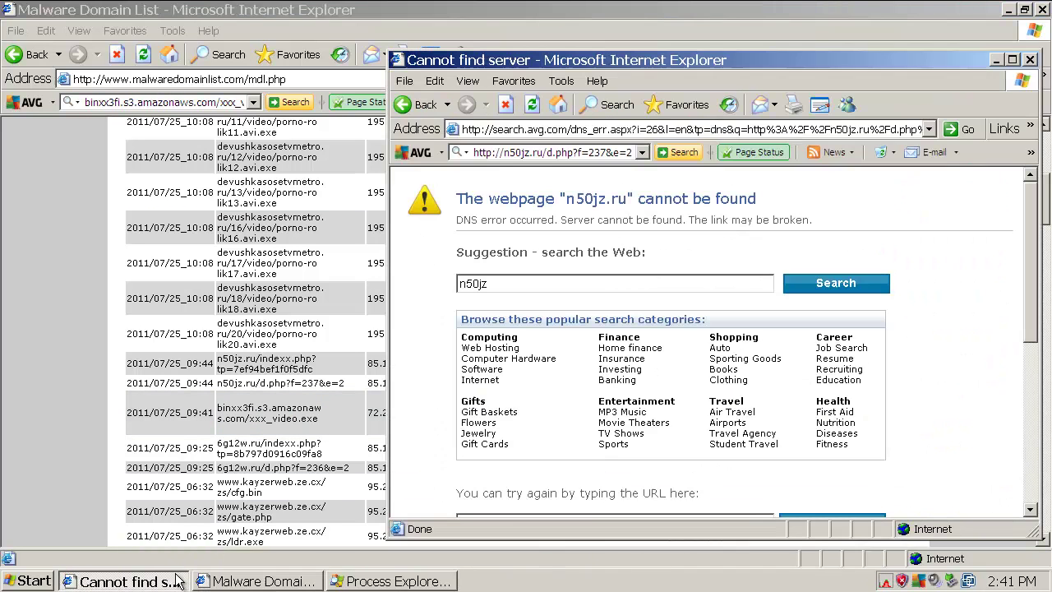
click(576, 130)
key(ctrl+v)
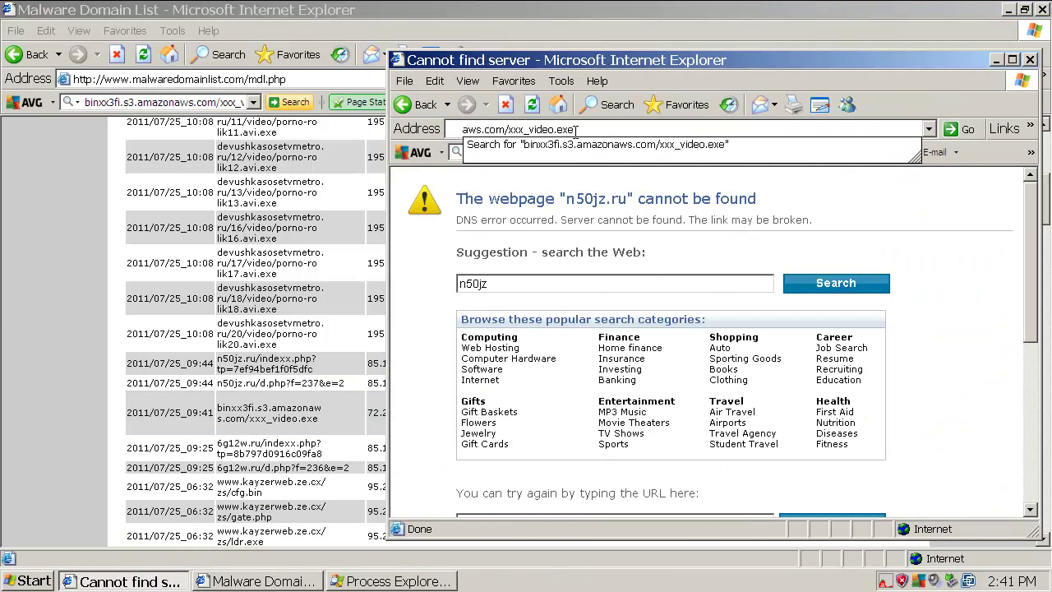
key(Return)
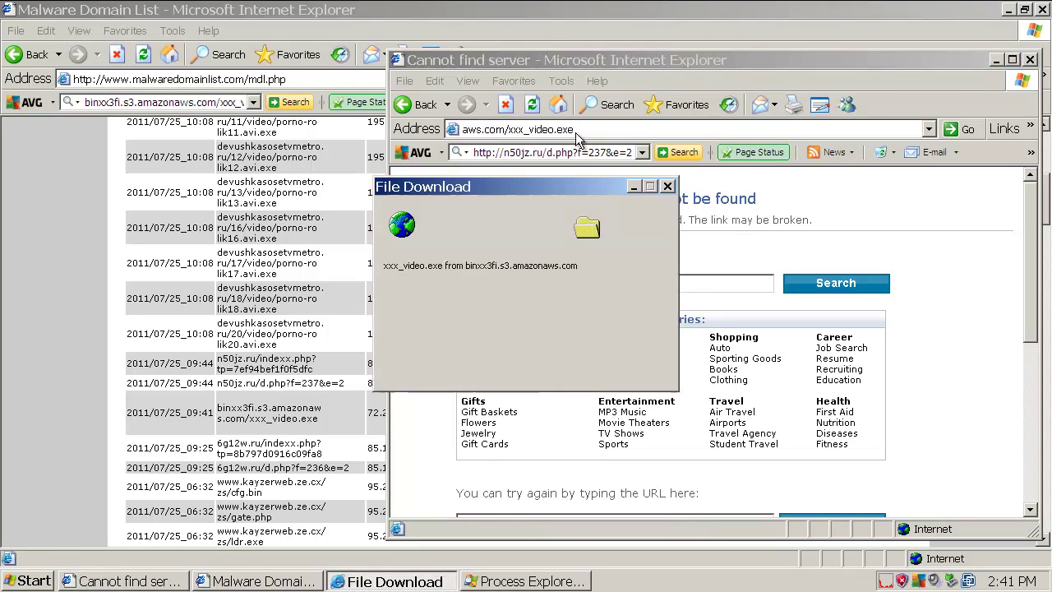
click(498, 304)
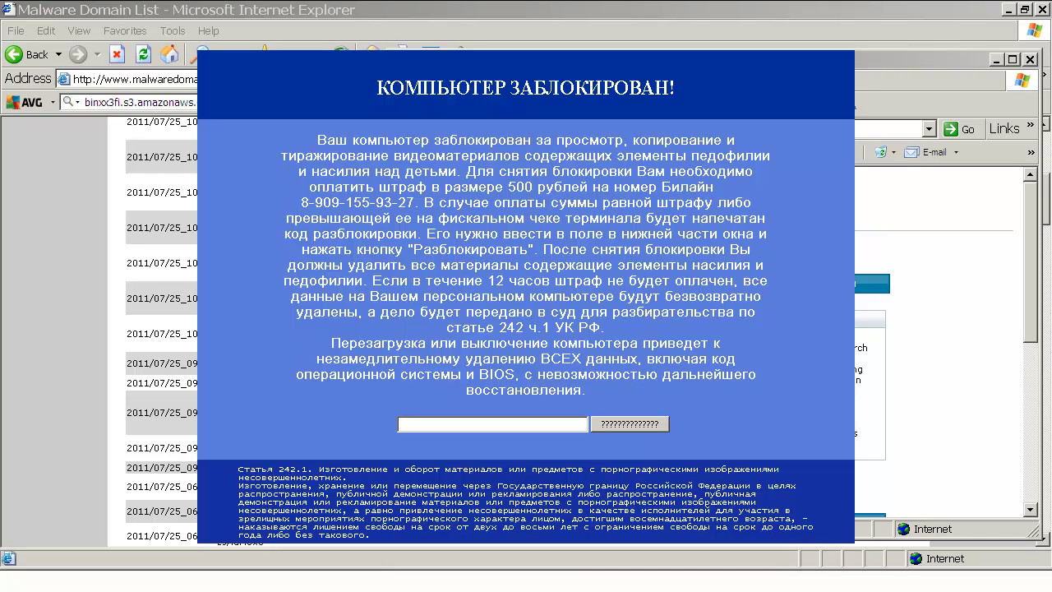
Minimize the open windows, restore Process Explorer and kill the process tree of xxx_video[1].exe under Internet Explorer
click(1009, 10)
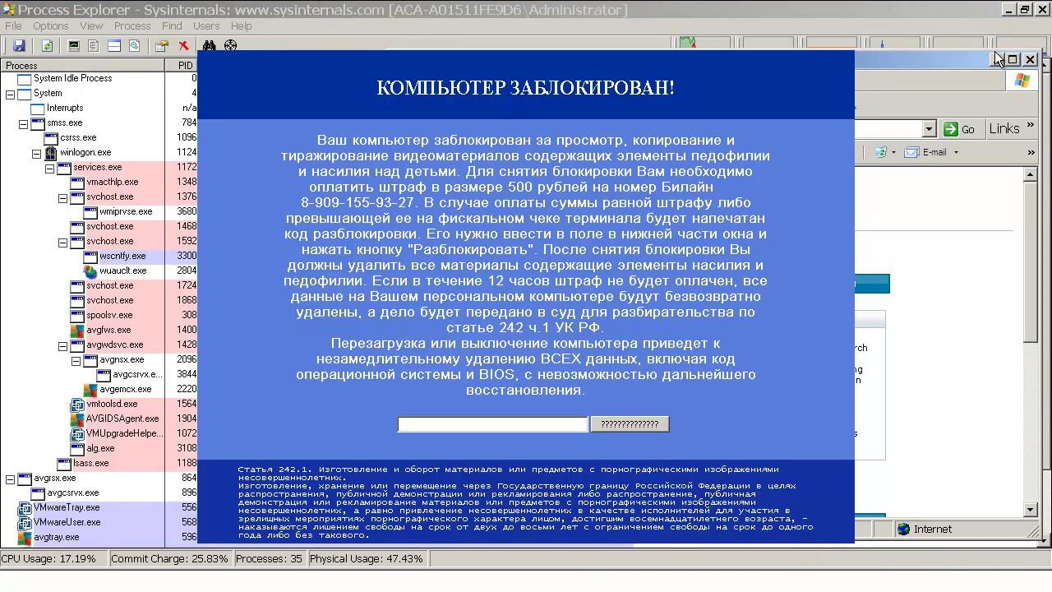
click(1009, 10)
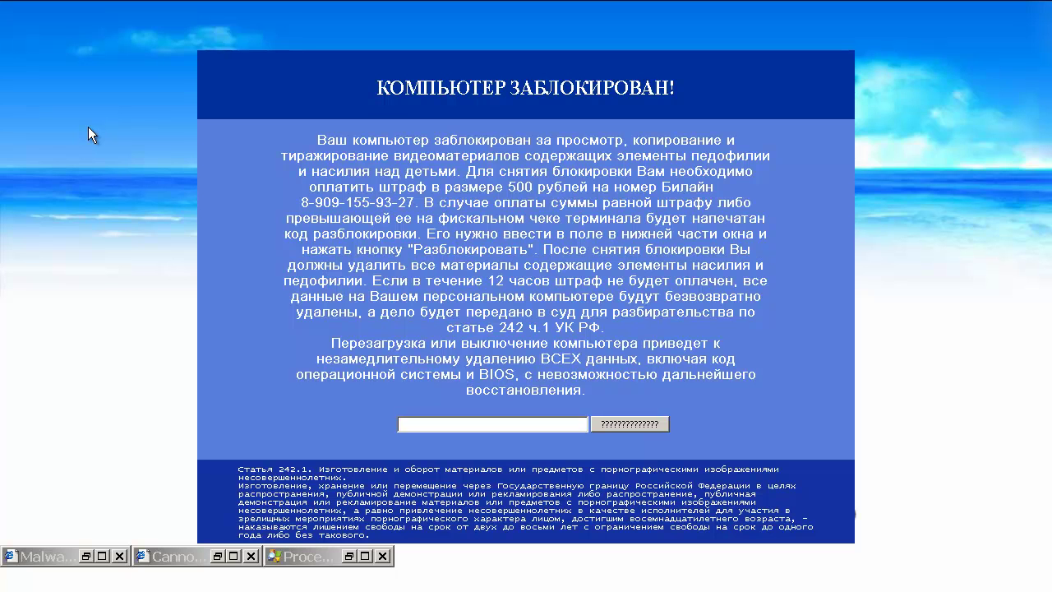
click(351, 557)
click(106, 477)
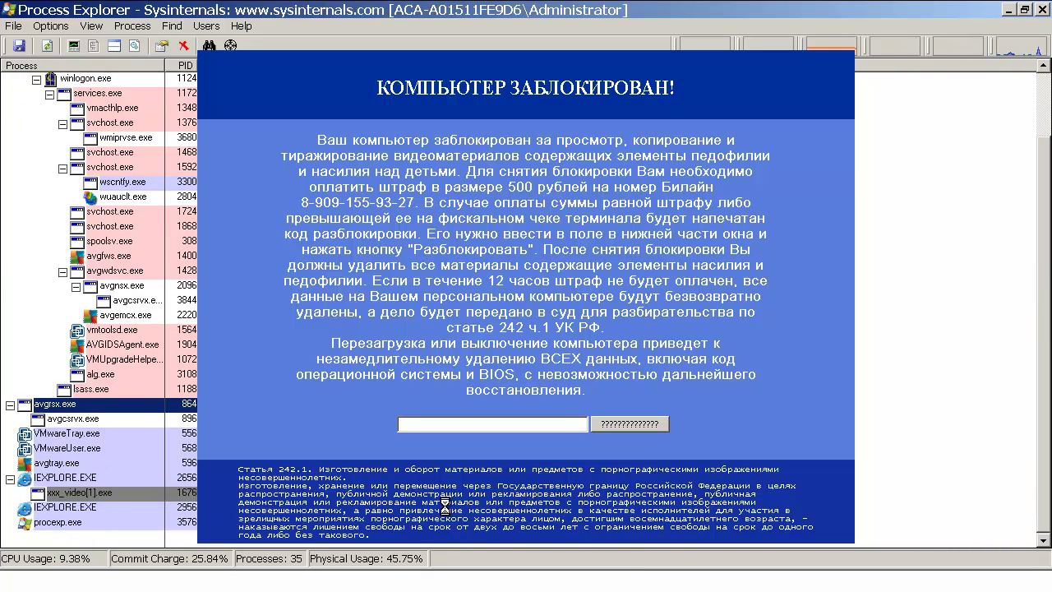
right_click(82, 492)
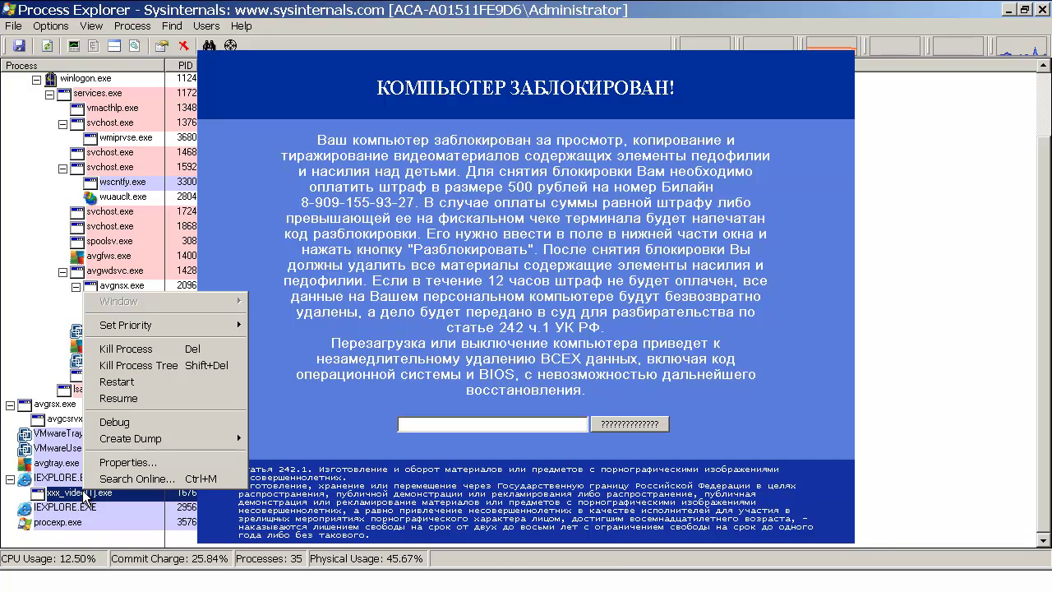
click(159, 367)
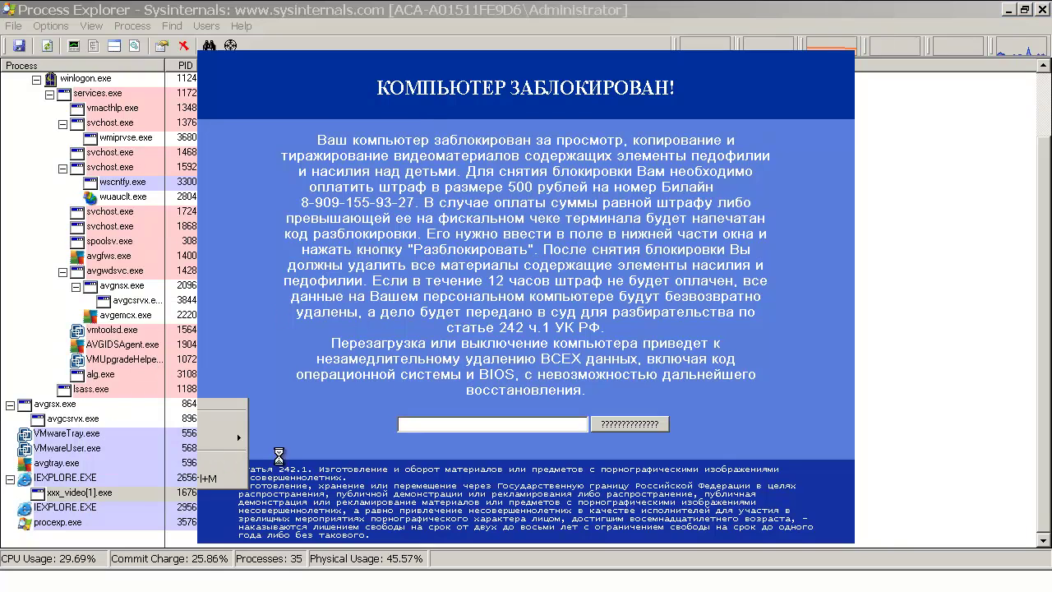